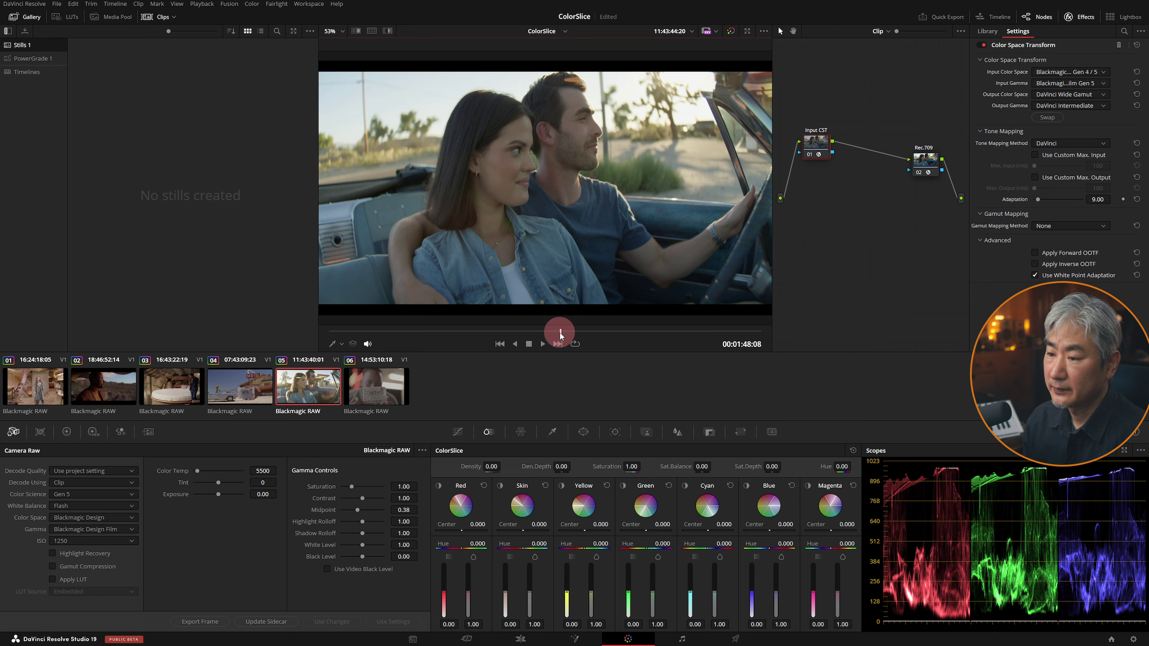
# Scrub the convertible clip back to an earlier frame
pyautogui.moveTo(577, 329)
pyautogui.mouseDown()
pyautogui.moveTo(608, 332)
pyautogui.moveTo(534, 331)
pyautogui.mouseUp()
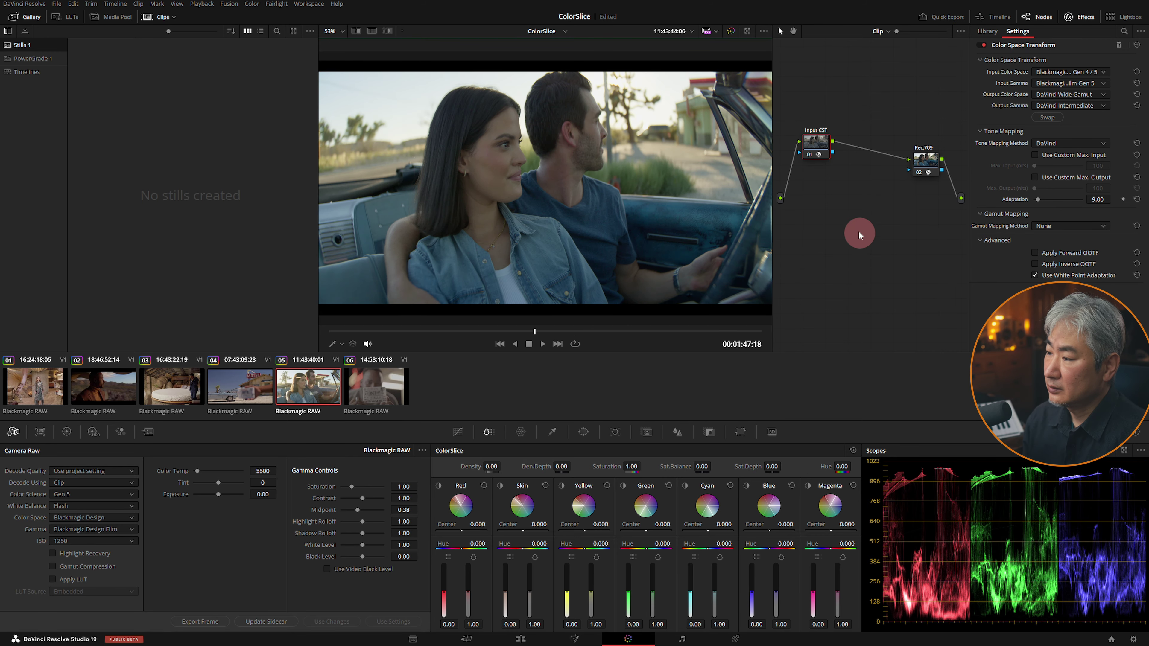
# Add a serial node after Input CST and label it 'ColorSlice'
pyautogui.hotkey('alt', 's')
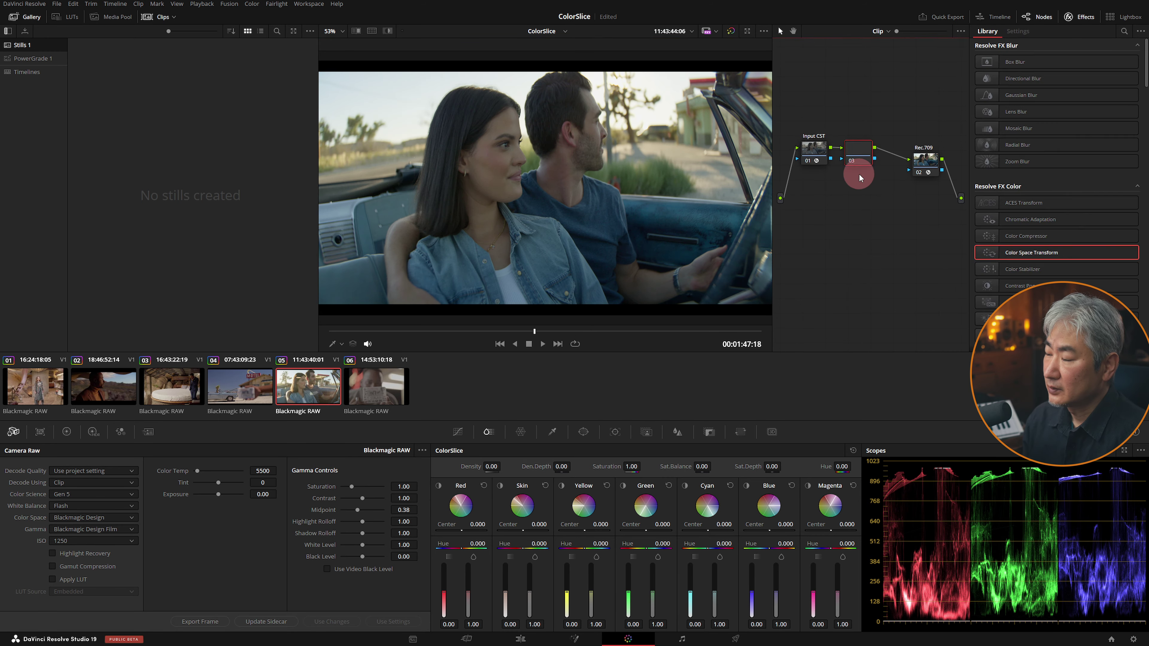
pyautogui.moveTo(858, 156); pyautogui.dragTo(864, 164)
pyautogui.rightClick(864, 164)
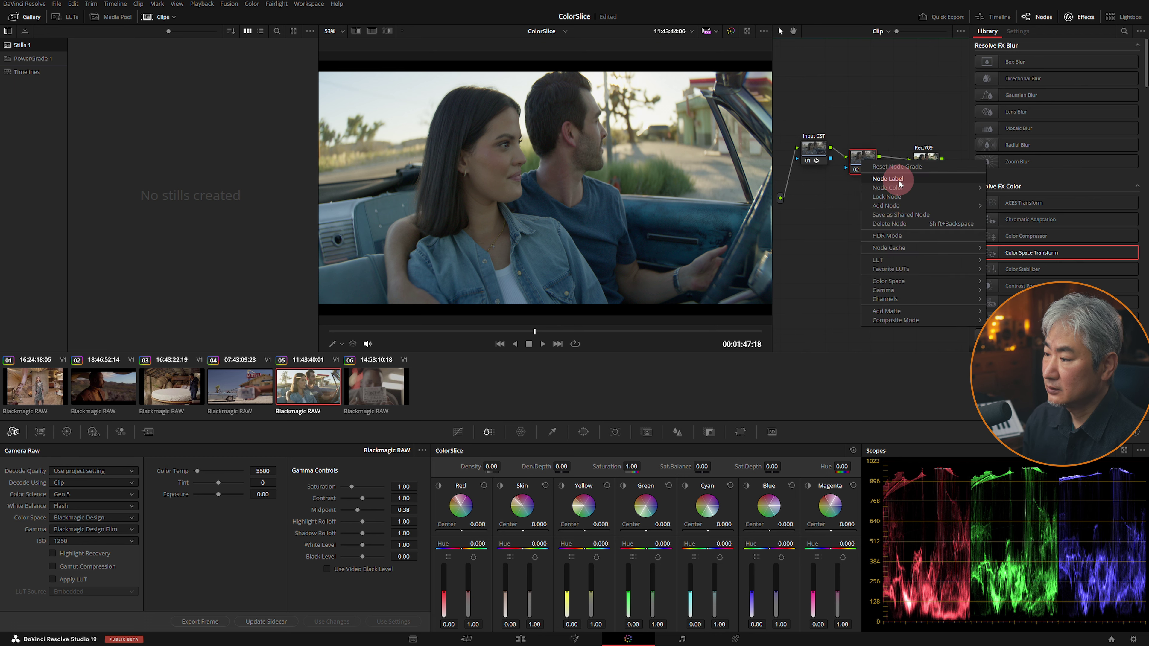
pyautogui.click(880, 225)
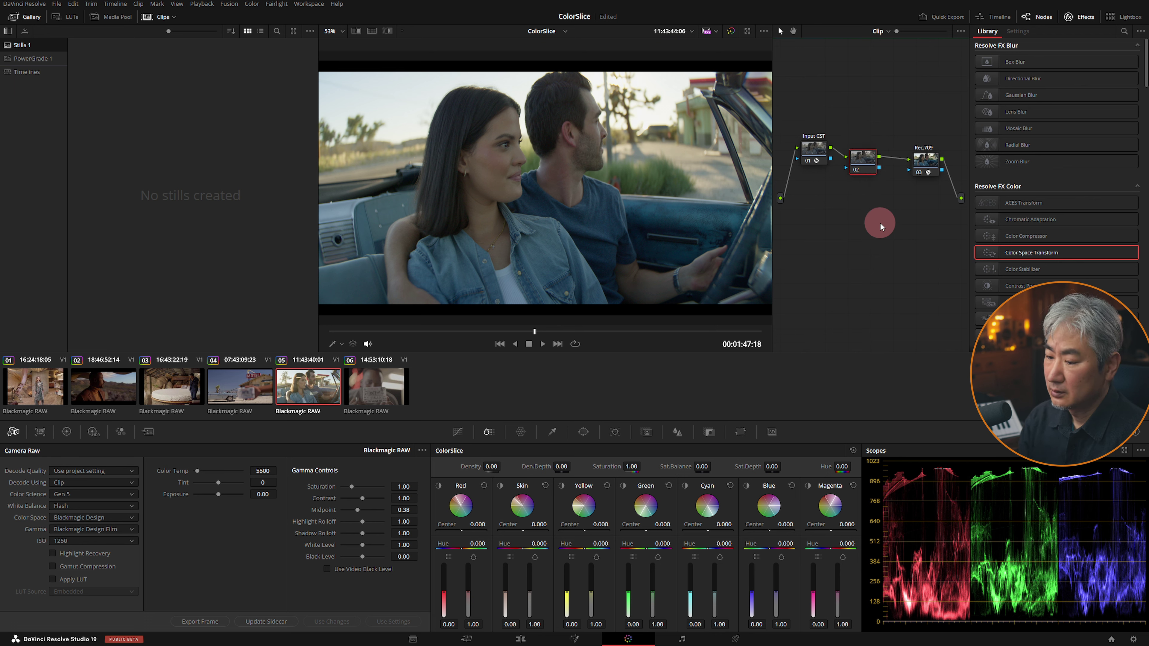
pyautogui.write('q')
pyautogui.write('ColorSlice')
pyautogui.press('Return')
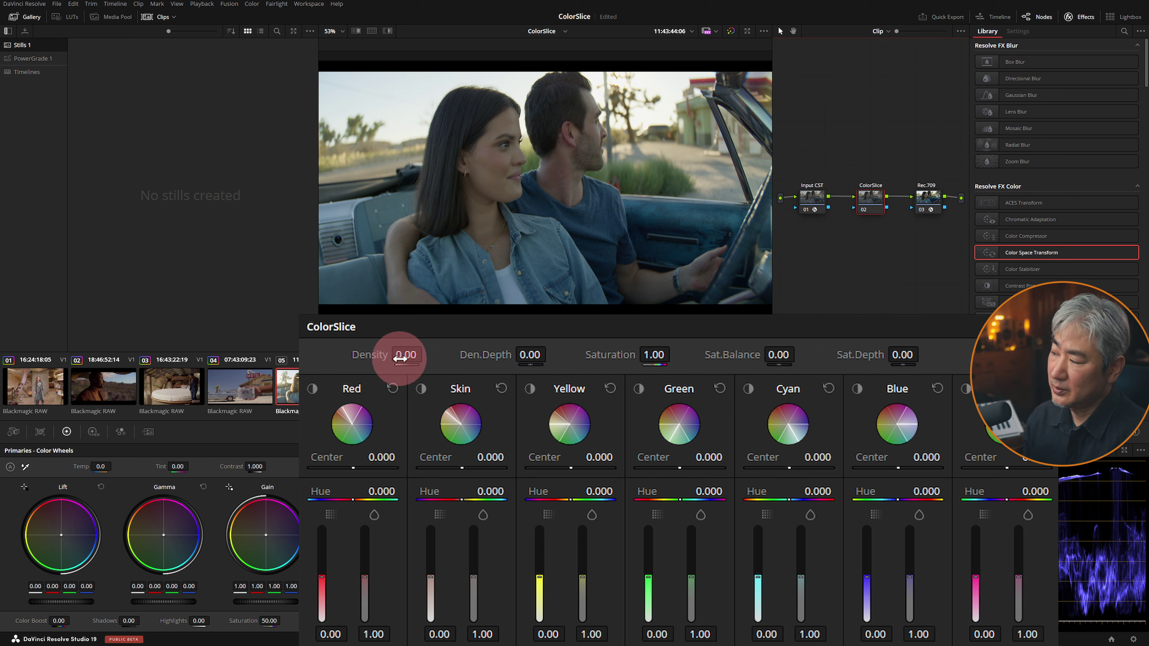
pyautogui.click(403, 355)
pyautogui.moveTo(405, 355); pyautogui.dragTo(423, 356)
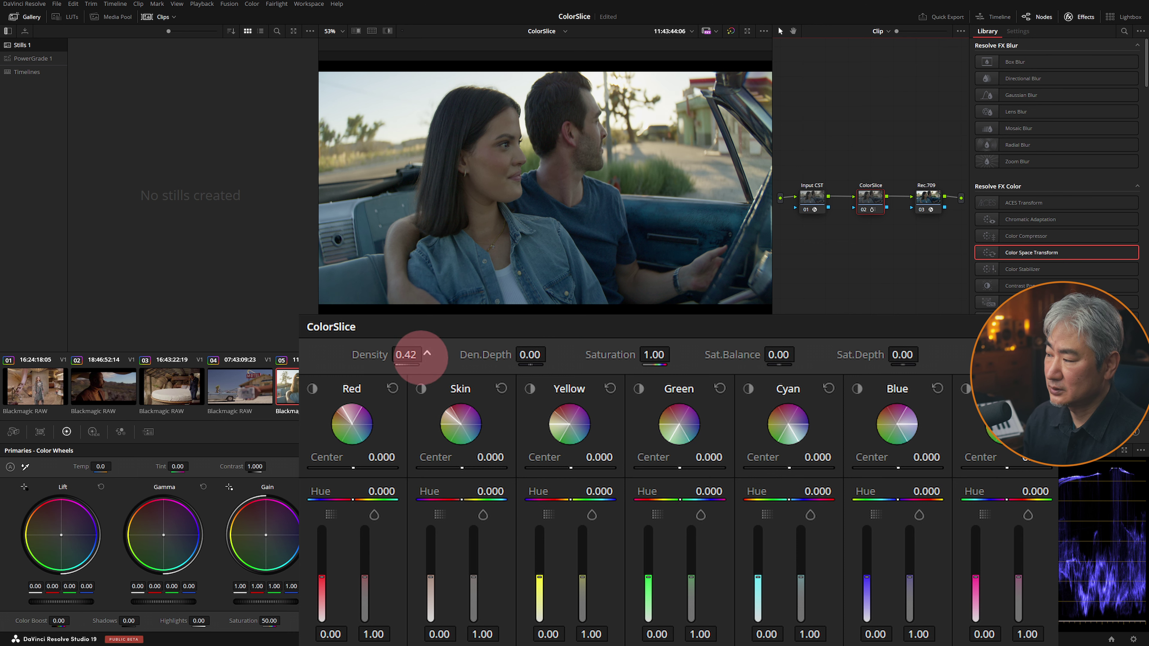
pyautogui.moveTo(427, 354)
pyautogui.mouseDown()
pyautogui.moveTo(480, 350)
pyautogui.moveTo(532, 366)
pyautogui.mouseUp()
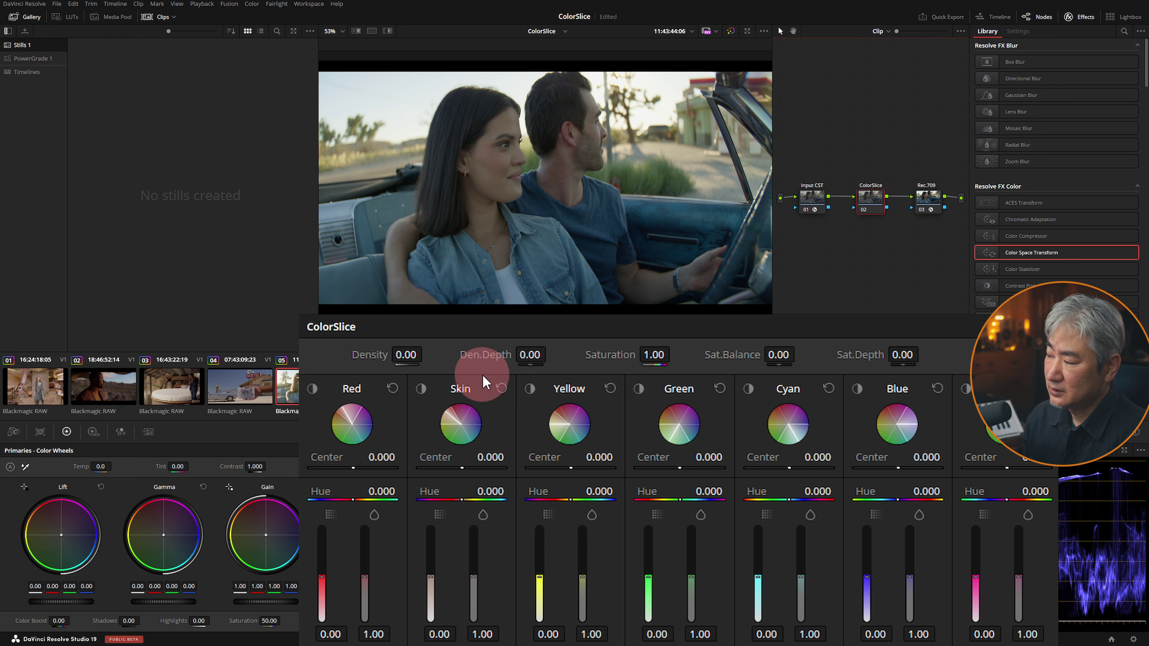
pyautogui.moveTo(532, 369)
pyautogui.mouseDown()
pyautogui.moveTo(525, 354)
pyautogui.moveTo(553, 354)
pyautogui.mouseUp()
pyautogui.moveTo(394, 354)
pyautogui.mouseDown()
pyautogui.moveTo(427, 354)
pyautogui.moveTo(400, 357)
pyautogui.moveTo(424, 366)
pyautogui.mouseUp()
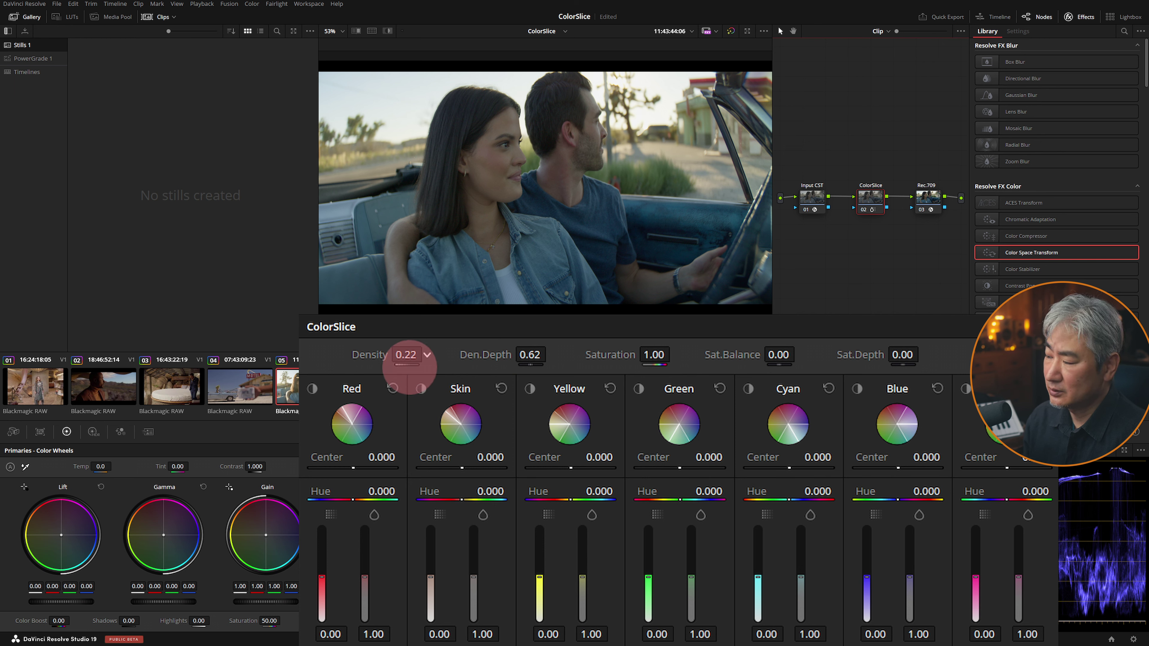
pyautogui.moveTo(424, 366); pyautogui.dragTo(367, 354)
pyautogui.doubleClick(370, 355)
pyautogui.moveTo(470, 353)
pyautogui.mouseDown()
pyautogui.moveTo(500, 355)
pyautogui.moveTo(489, 356)
pyautogui.mouseUp()
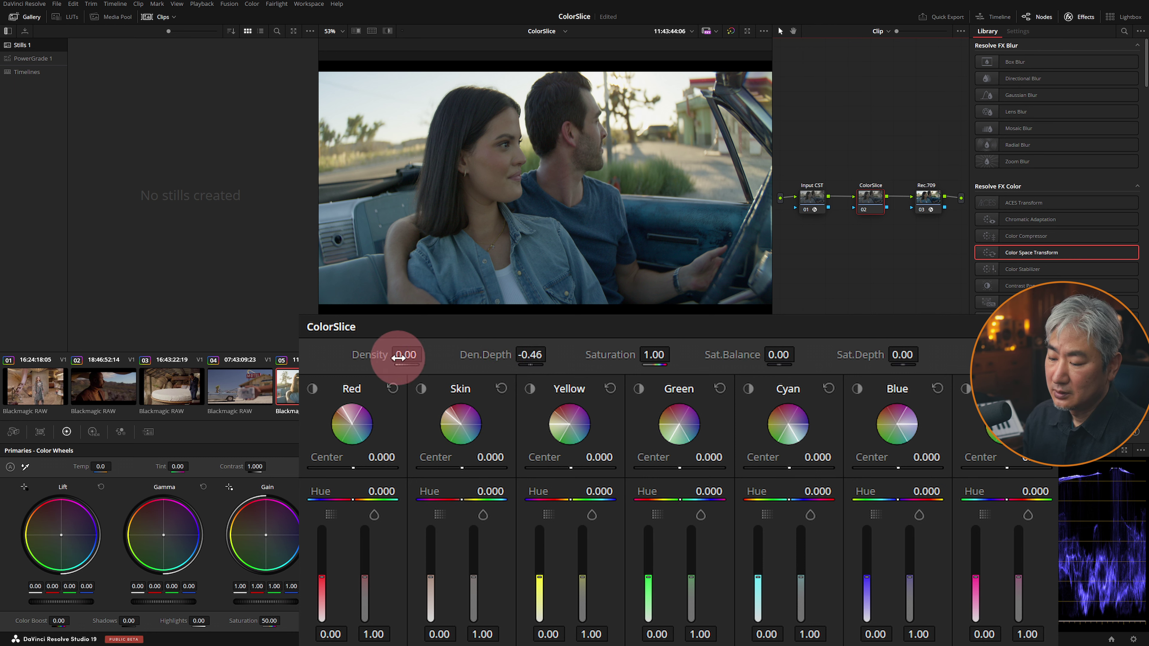
pyautogui.moveTo(418, 357); pyautogui.dragTo(404, 356)
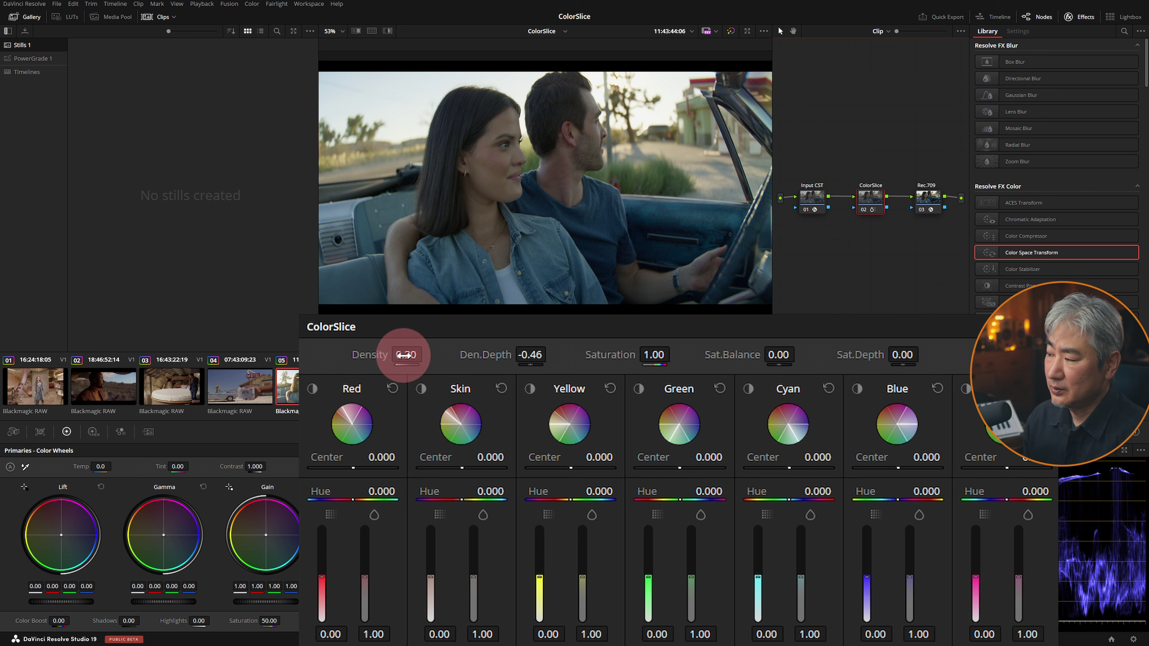
pyautogui.moveTo(404, 356); pyautogui.dragTo(487, 351)
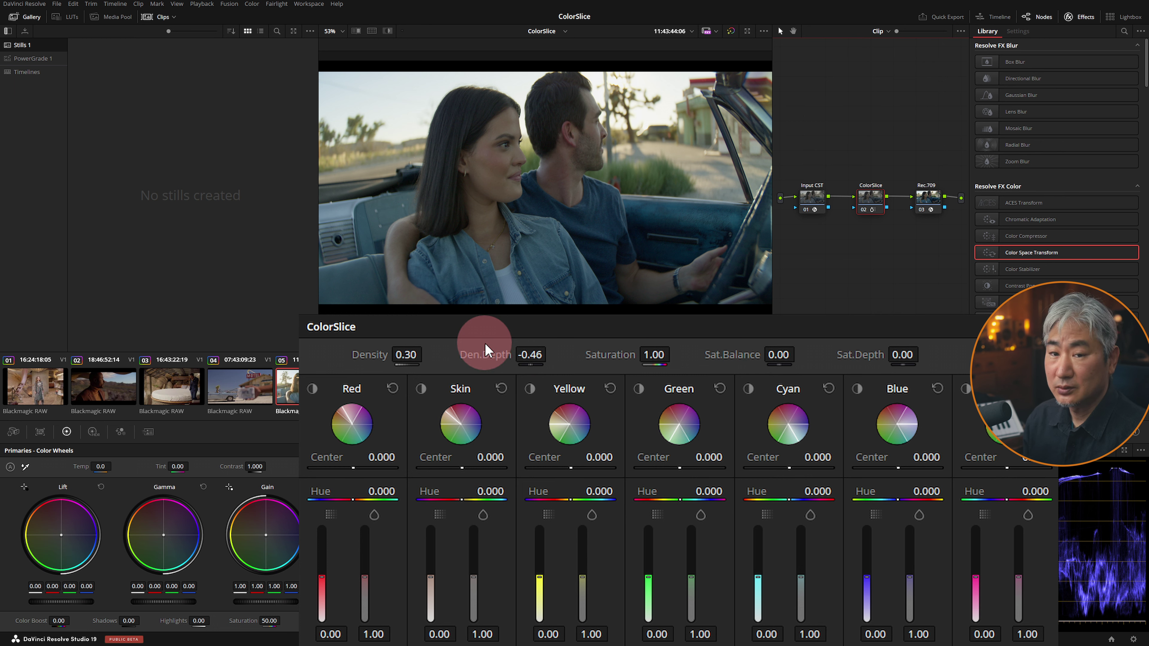
pyautogui.doubleClick(376, 355)
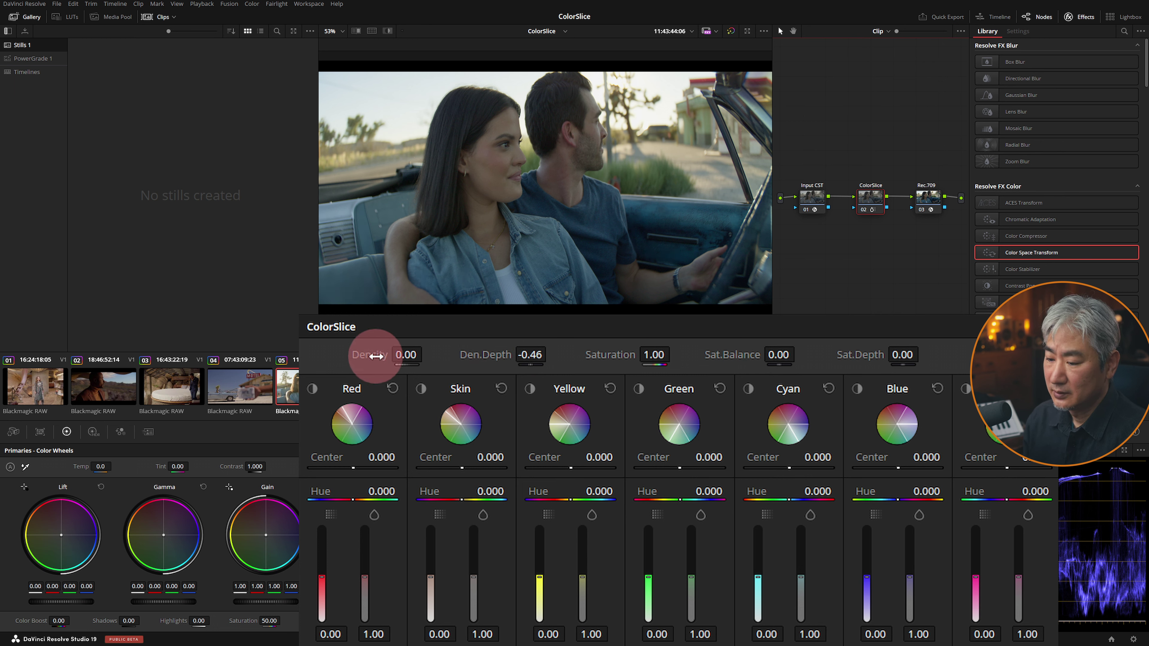
pyautogui.doubleClick(492, 355)
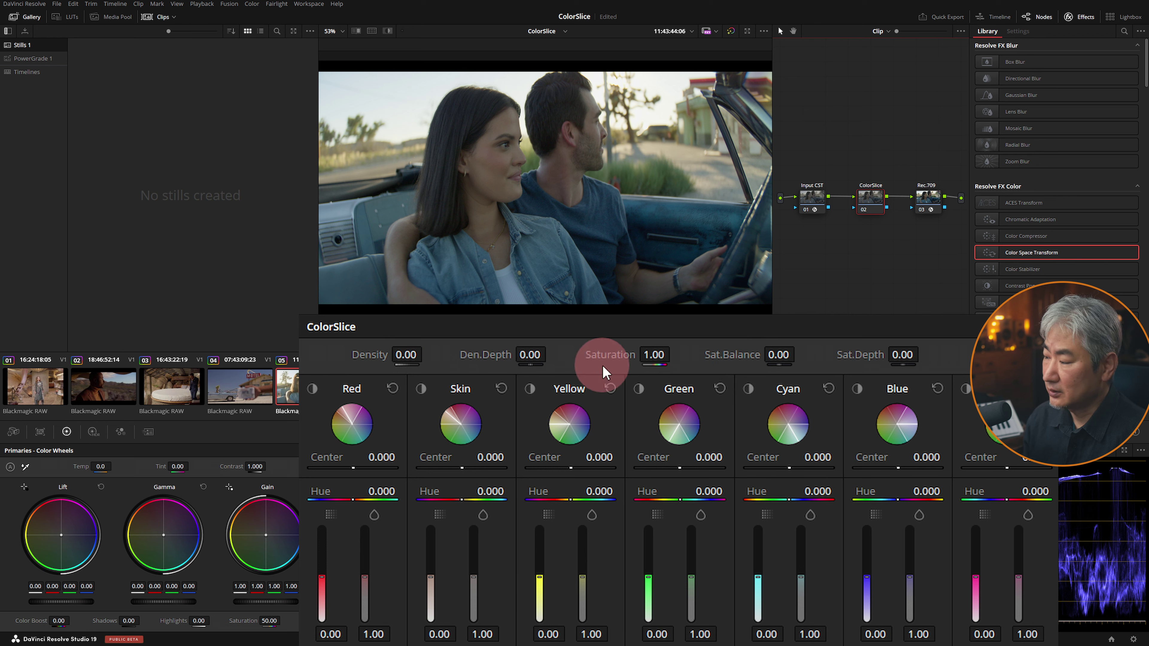
pyautogui.moveTo(603, 357); pyautogui.dragTo(675, 358)
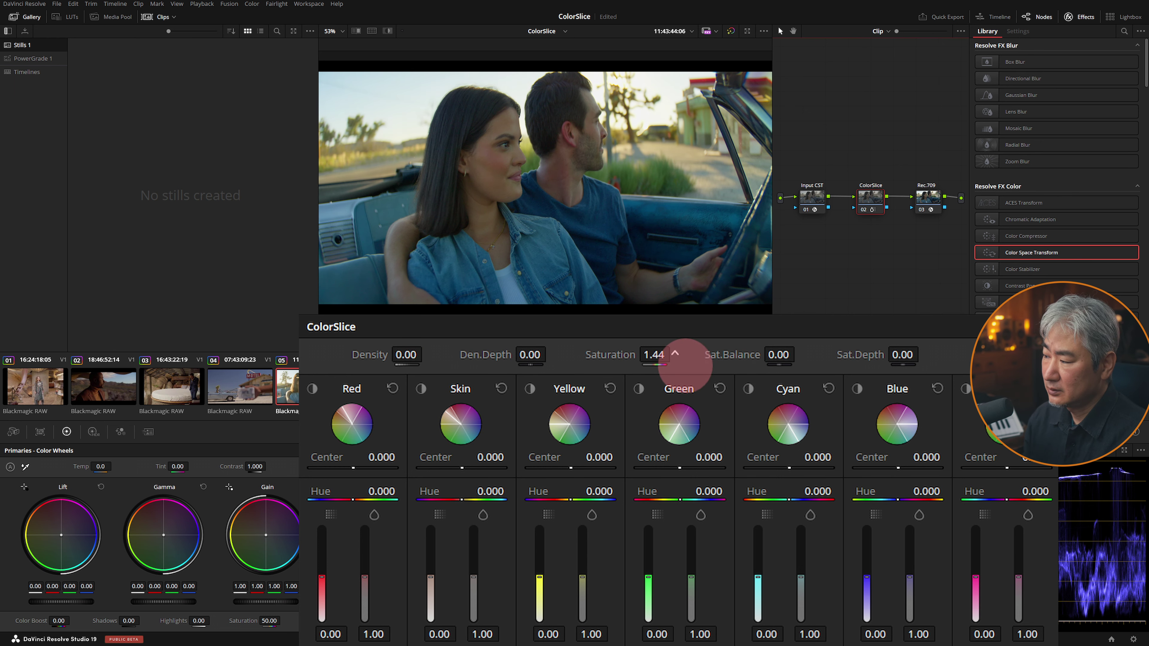
pyautogui.scroll(3, 675, 362)
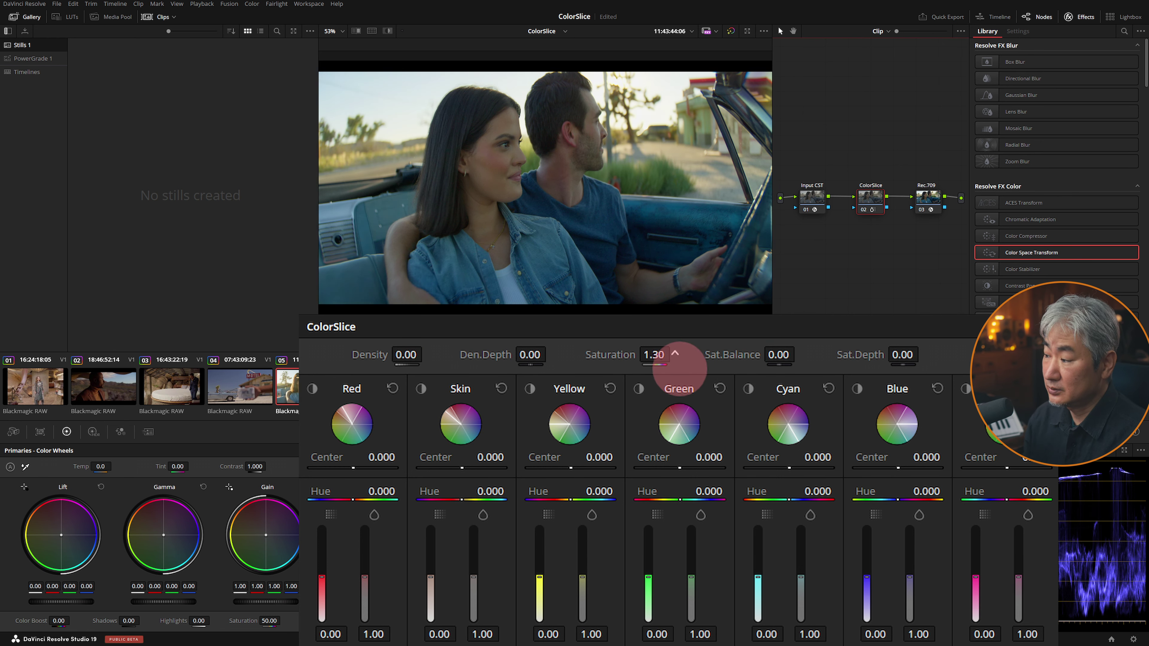
pyautogui.moveTo(679, 368); pyautogui.dragTo(668, 361)
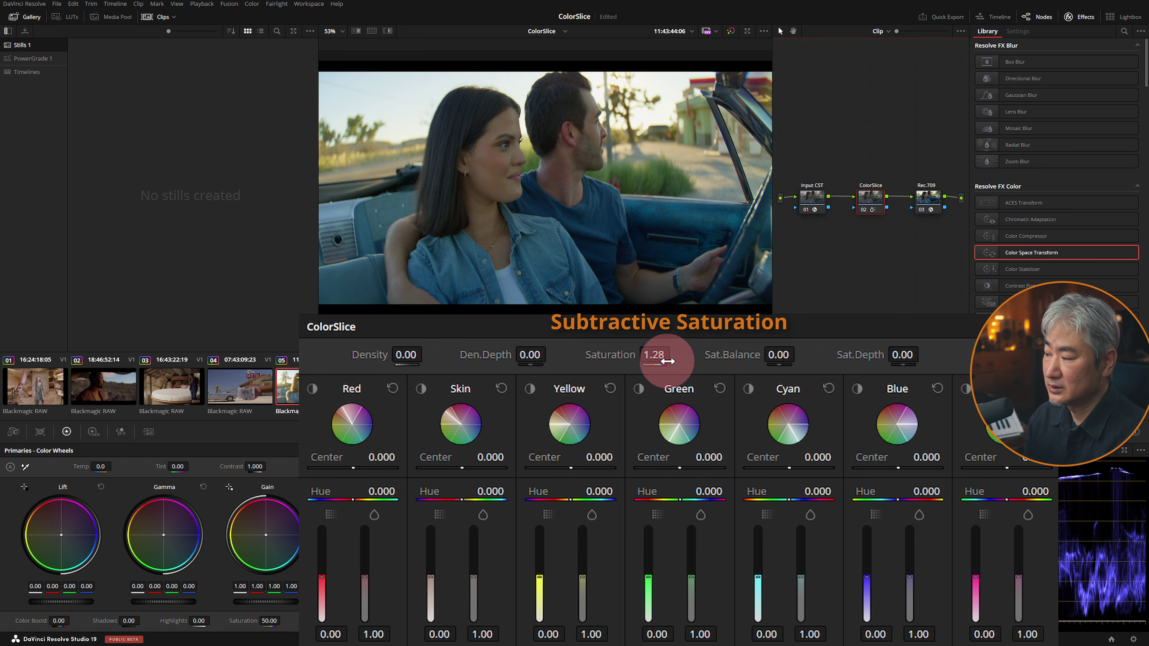
pyautogui.moveTo(271, 614); pyautogui.dragTo(329, 625)
pyautogui.moveTo(615, 466); pyautogui.dragTo(625, 467)
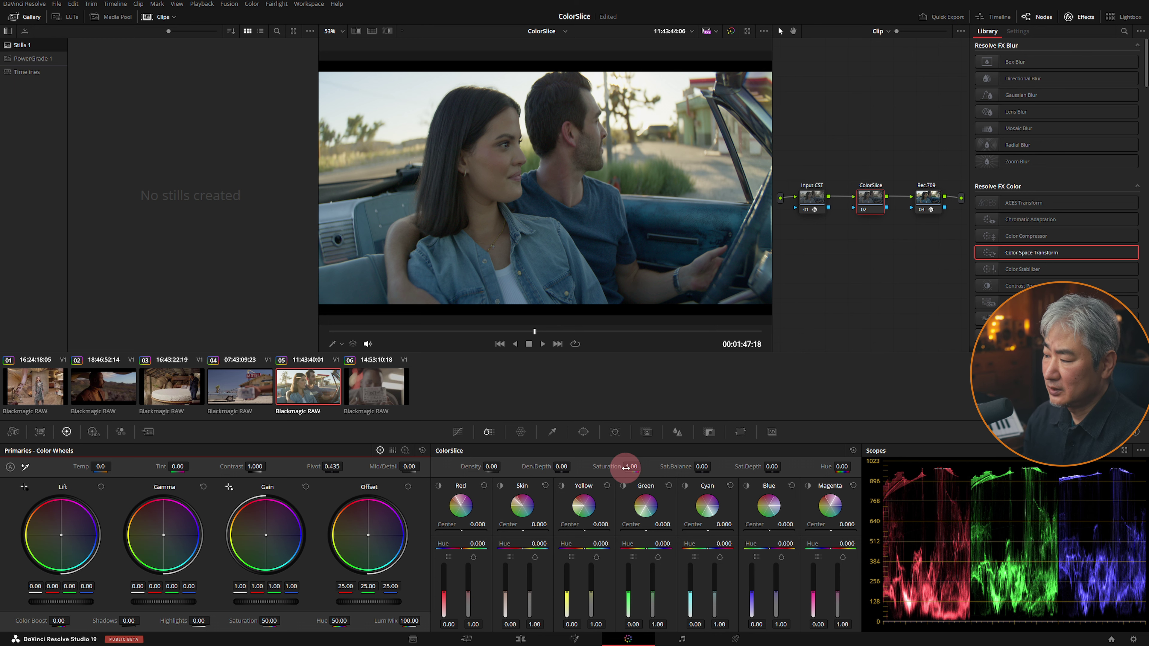
# Try ColorSlice Saturation at 1.20, return it to 1.00, then raise it to about 1.50
pyautogui.moveTo(624, 467)
pyautogui.mouseDown()
pyautogui.moveTo(643, 467)
pyautogui.moveTo(616, 468)
pyautogui.mouseUp()
pyautogui.moveTo(256, 623)
pyautogui.mouseDown()
pyautogui.moveTo(270, 621)
pyautogui.moveTo(244, 624)
pyautogui.mouseUp()
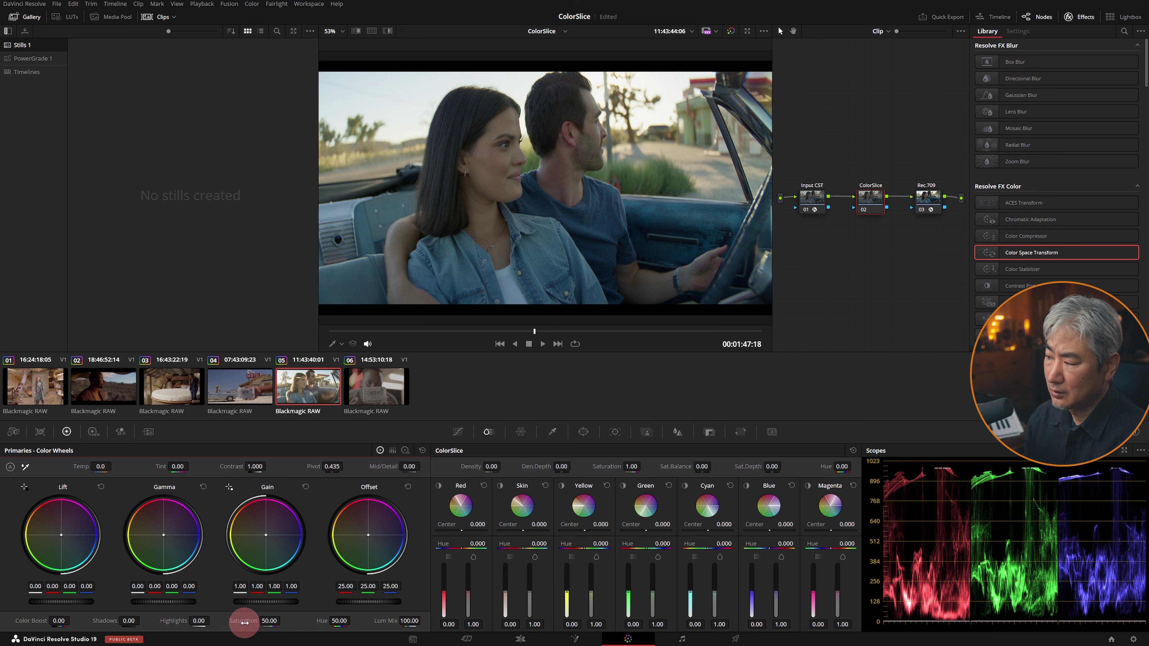
pyautogui.click(591, 510)
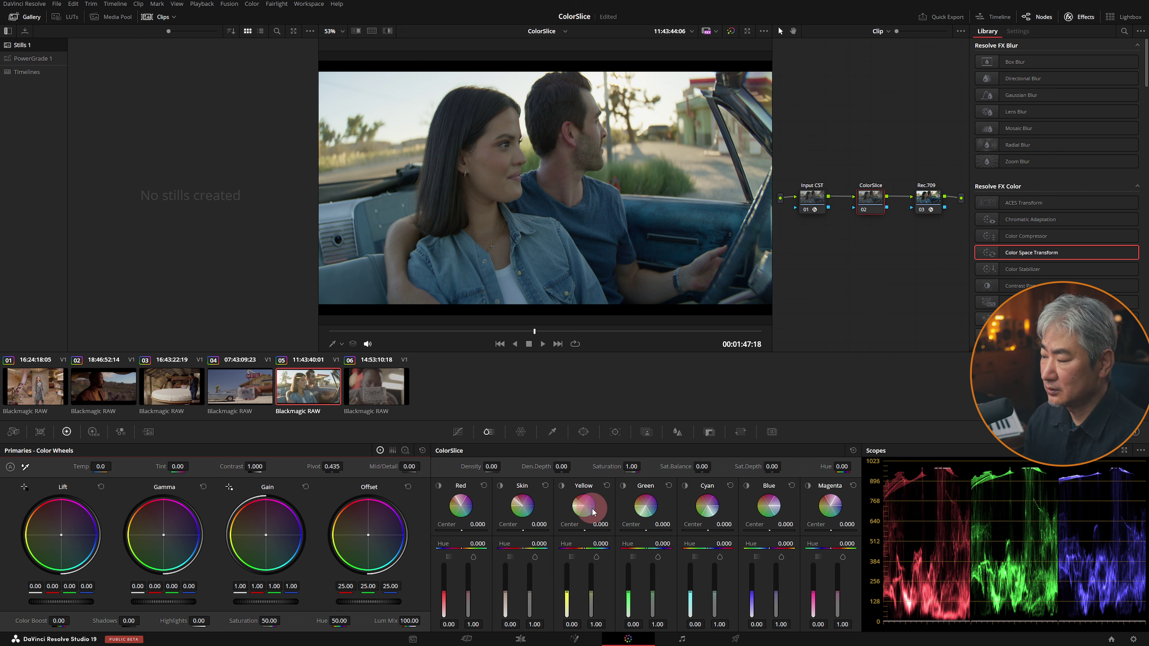
pyautogui.click(679, 442)
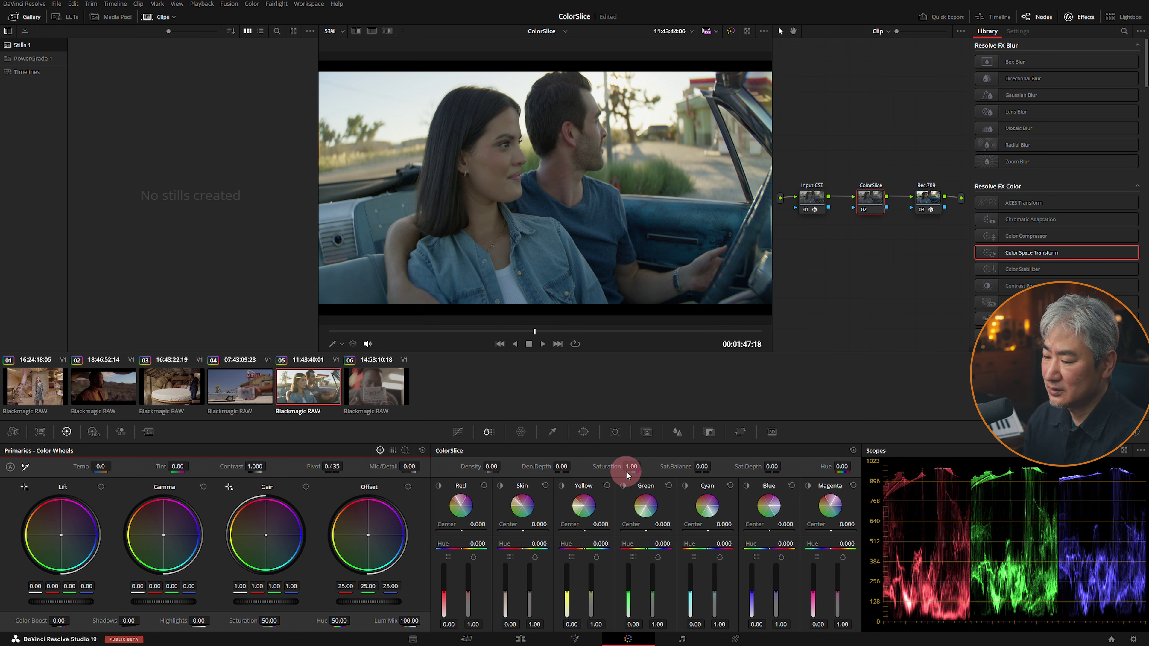
pyautogui.moveTo(626, 466)
pyautogui.mouseDown()
pyautogui.moveTo(704, 467)
pyautogui.moveTo(753, 486)
pyautogui.moveTo(739, 488)
pyautogui.mouseUp()
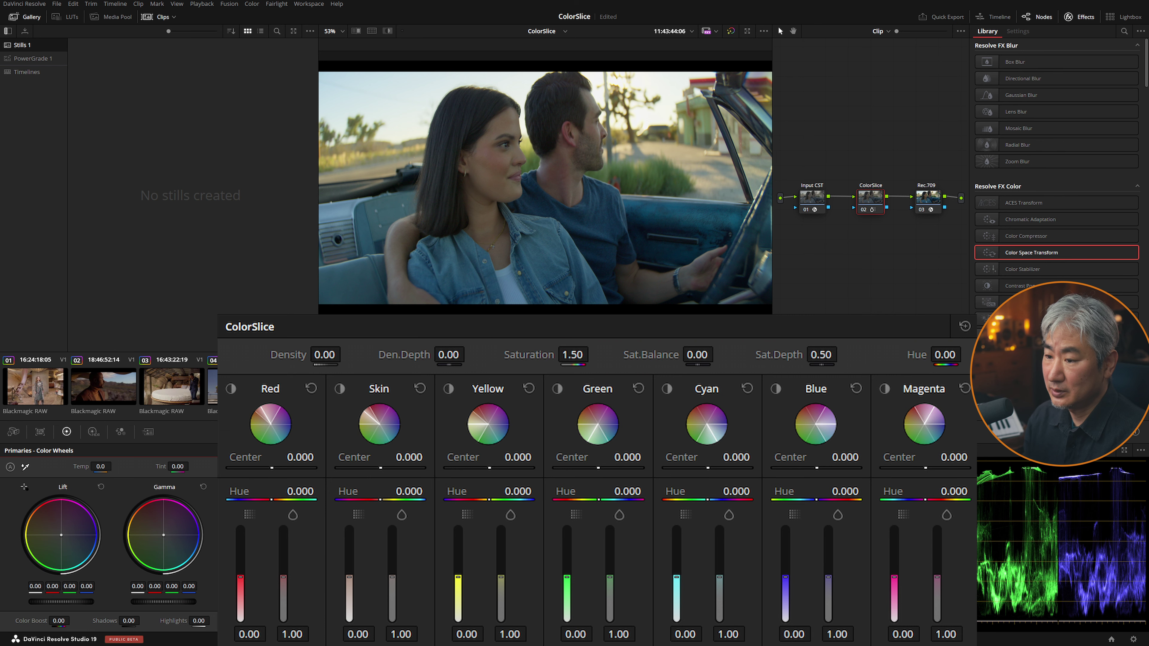
# Test ColorSlice Saturation between 1.40 and 1.76, with Sat.Depth lowered to -0.42
pyautogui.moveTo(570, 349); pyautogui.dragTo(575, 355)
pyautogui.doubleClick(572, 355)
pyautogui.moveTo(821, 355); pyautogui.dragTo(781, 358)
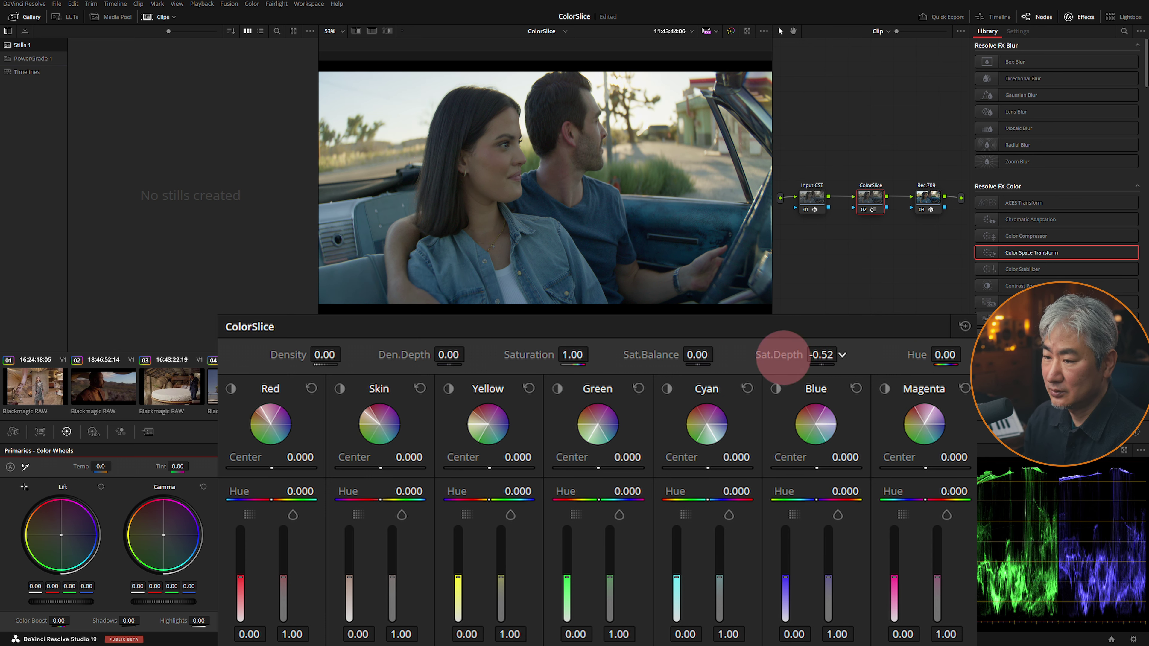
pyautogui.click(456, 373)
pyautogui.moveTo(561, 355); pyautogui.dragTo(594, 355)
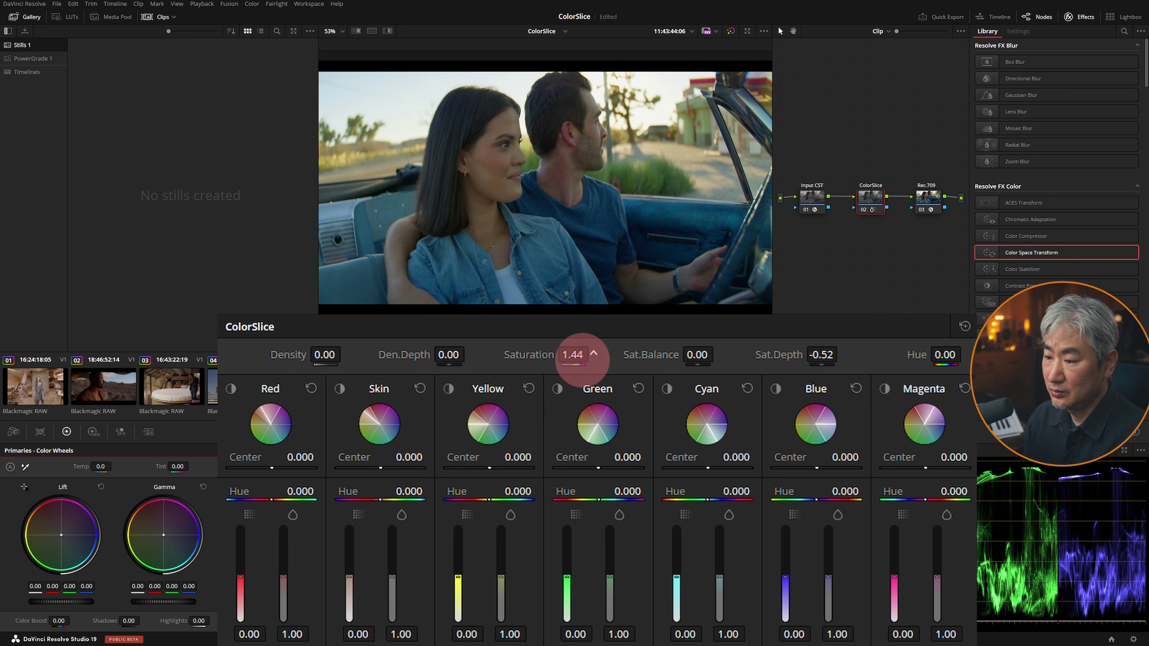
pyautogui.moveTo(594, 354); pyautogui.dragTo(576, 357)
pyautogui.click(396, 105)
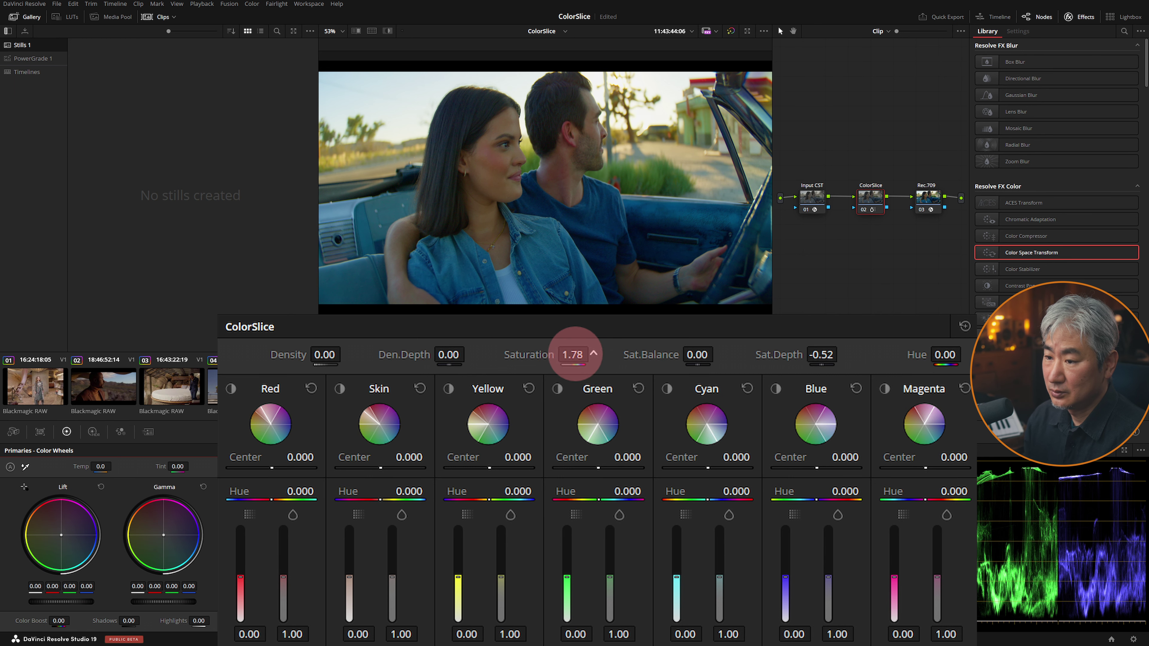
# Reset overall Saturation to default and bring the global Hue back to zero
pyautogui.doubleClick(572, 356)
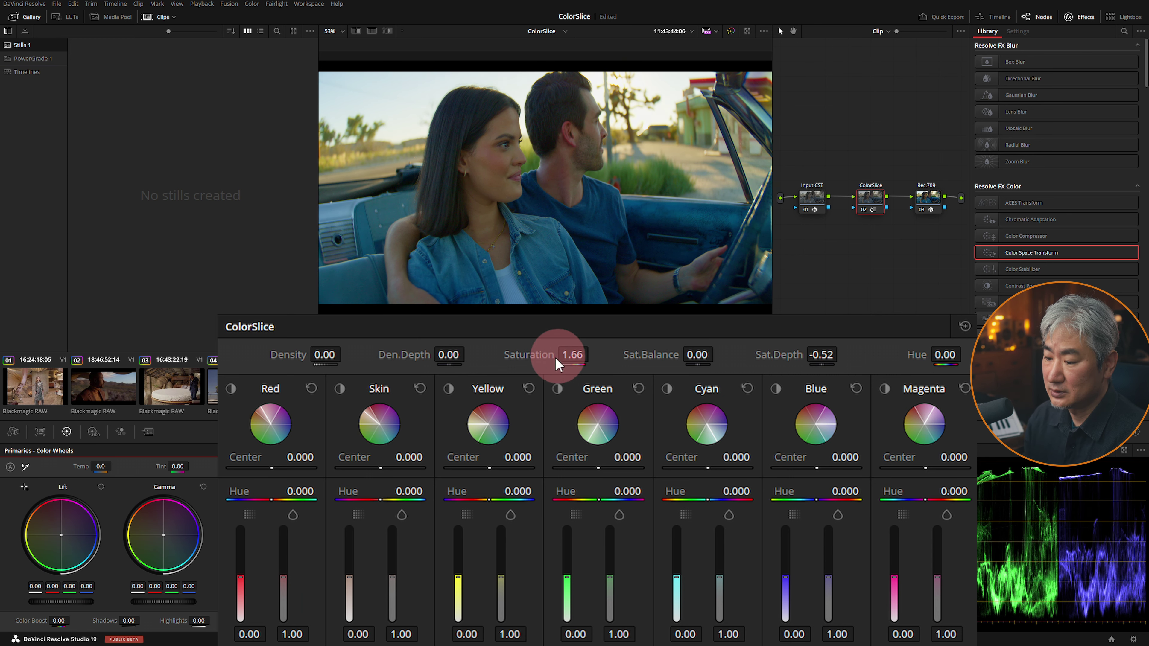
pyautogui.moveTo(946, 356)
pyautogui.mouseDown()
pyautogui.moveTo(965, 355)
pyautogui.moveTo(924, 356)
pyautogui.mouseUp()
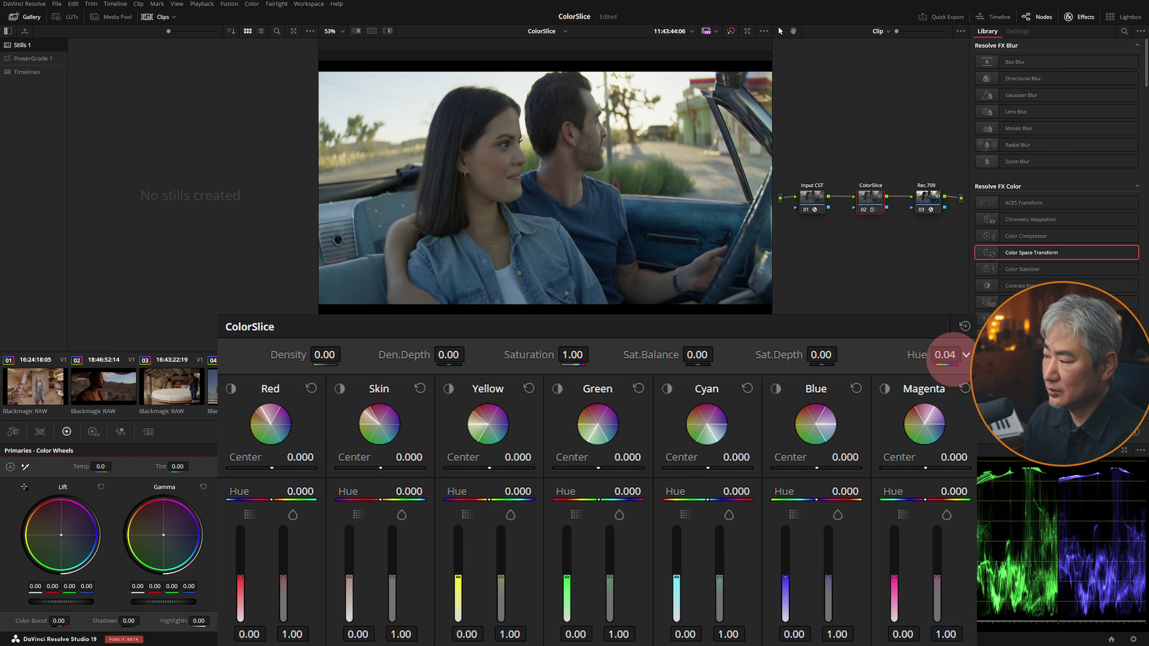
pyautogui.moveTo(325, 620)
pyautogui.mouseDown()
pyautogui.moveTo(353, 621)
pyautogui.moveTo(340, 621)
pyautogui.mouseUp()
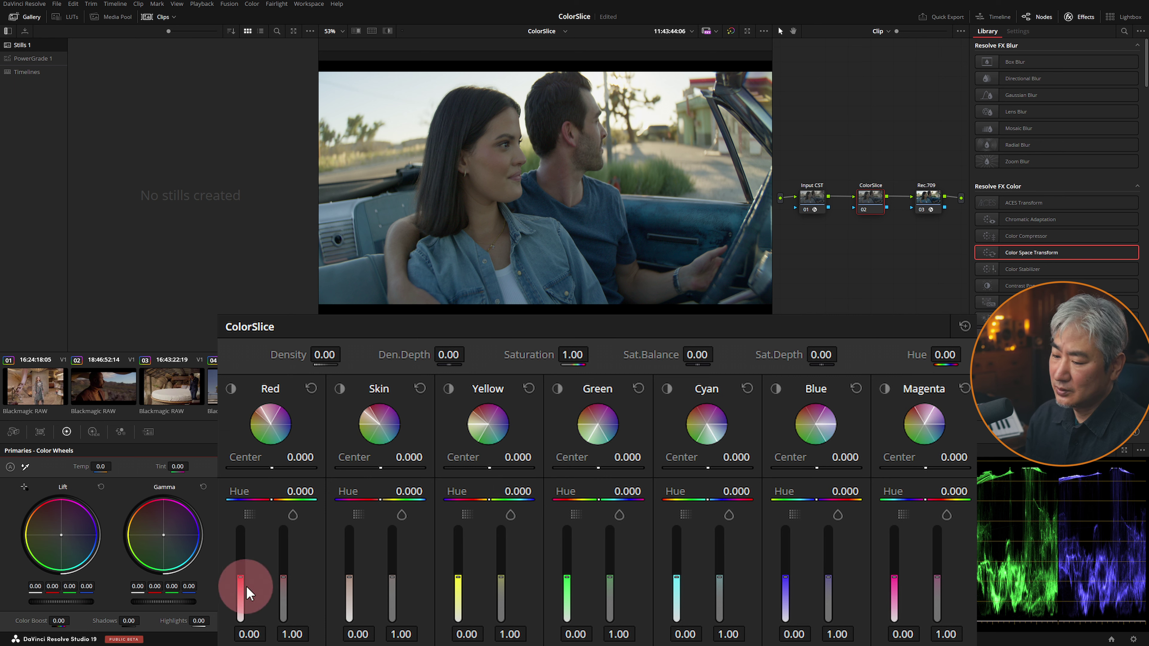
pyautogui.moveTo(244, 589); pyautogui.dragTo(243, 577)
pyautogui.moveTo(282, 543)
pyautogui.mouseDown()
pyautogui.moveTo(281, 589)
pyautogui.moveTo(277, 528)
pyautogui.moveTo(275, 559)
pyautogui.moveTo(298, 517)
pyautogui.moveTo(283, 513)
pyautogui.mouseUp()
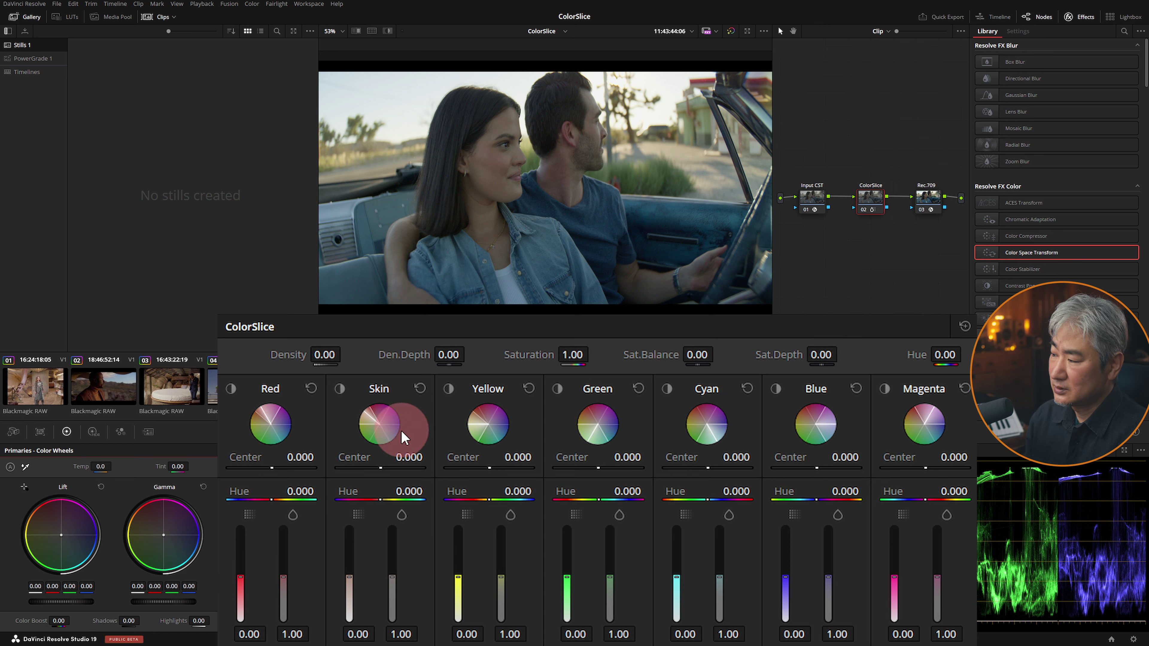
pyautogui.moveTo(350, 584); pyautogui.dragTo(356, 559)
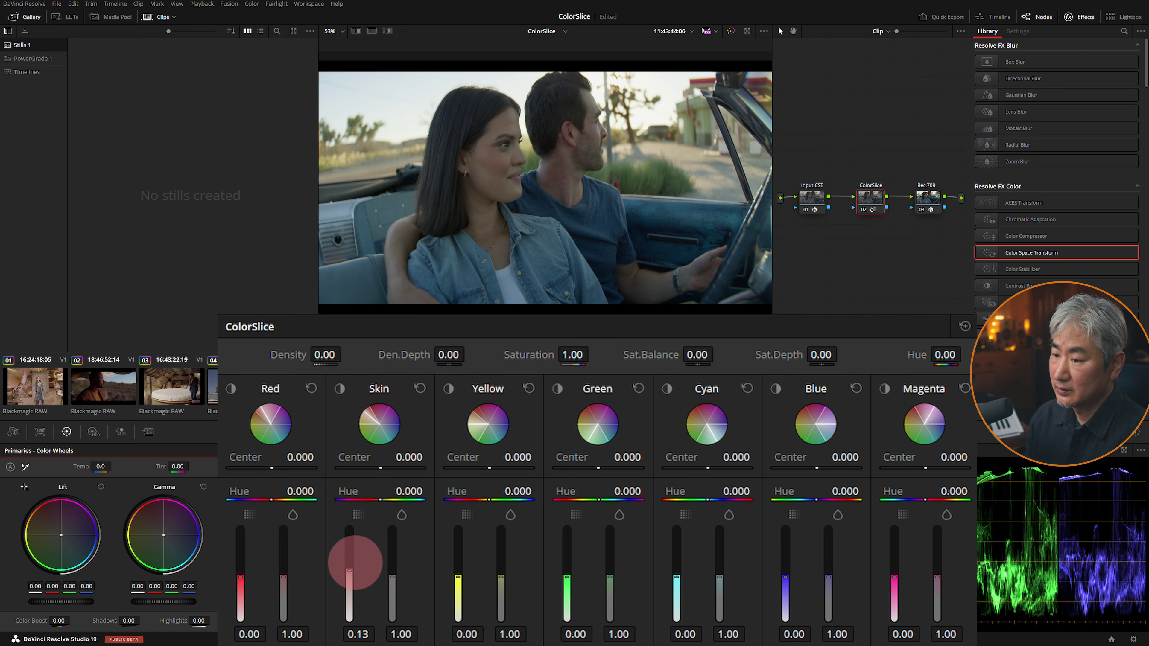
pyautogui.moveTo(356, 559); pyautogui.dragTo(362, 519)
pyautogui.click(419, 389)
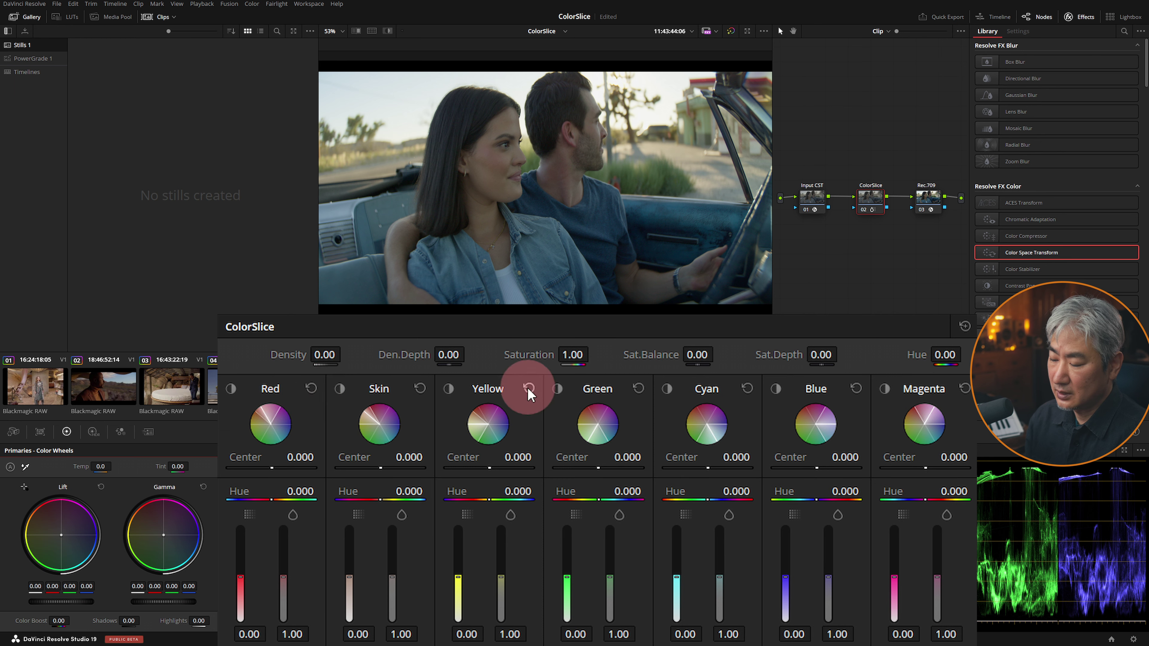
pyautogui.click(230, 390)
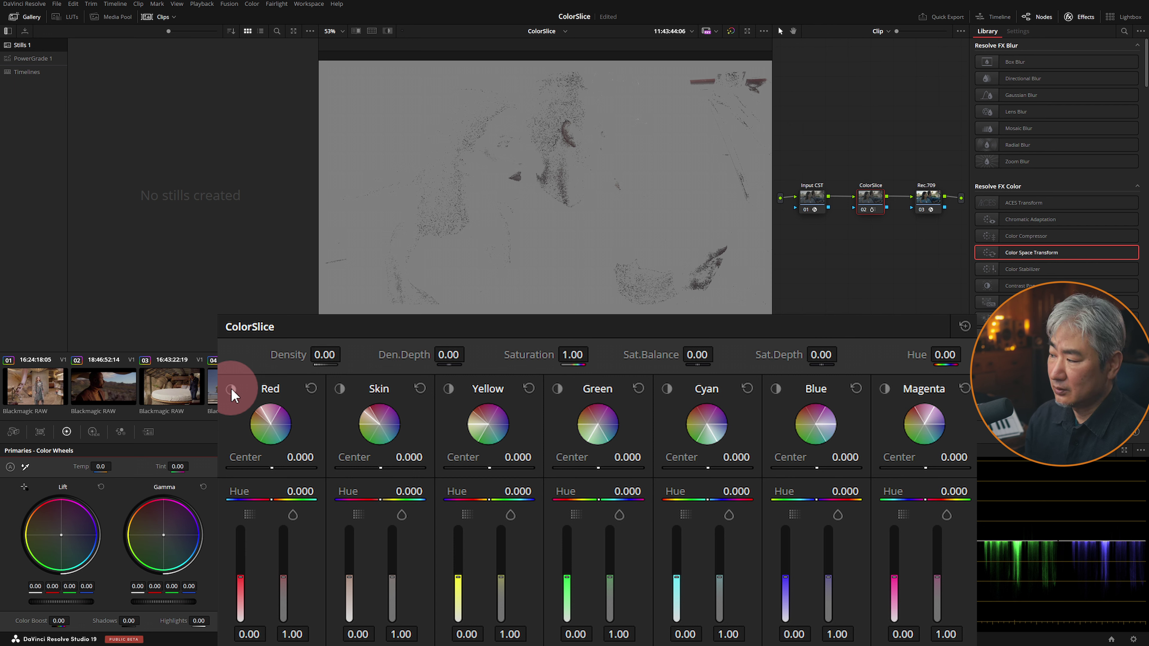
# Toggle Red vector isolation and turn on the viewer Highlight to show only affected pixels
pyautogui.click(231, 389)
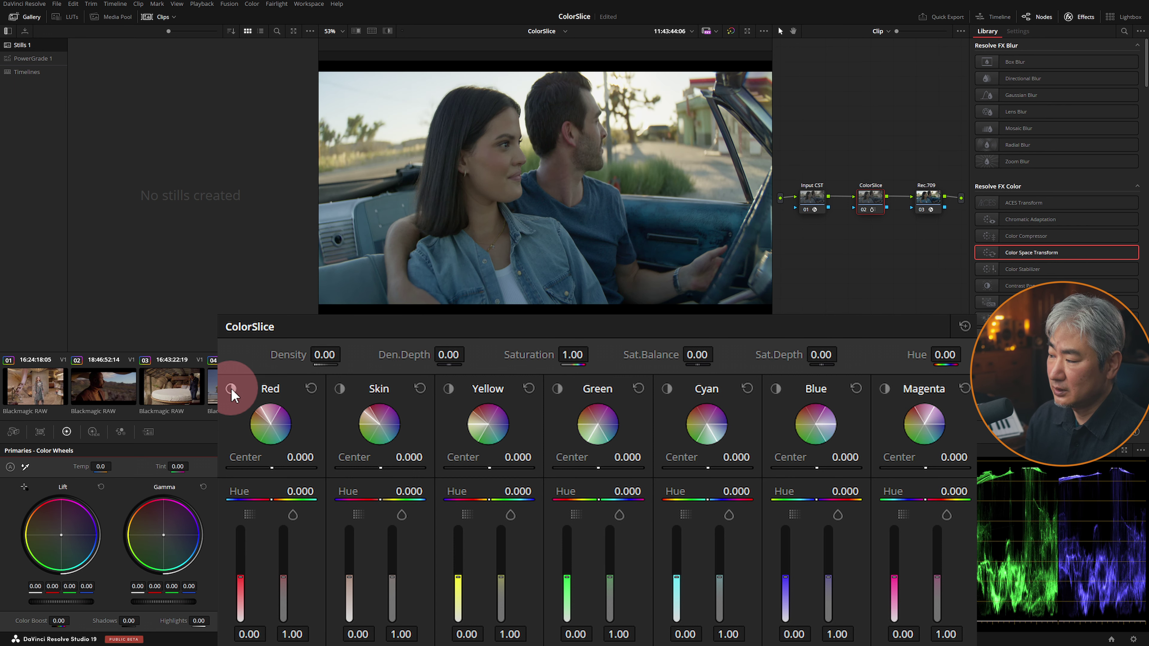
pyautogui.click(231, 389)
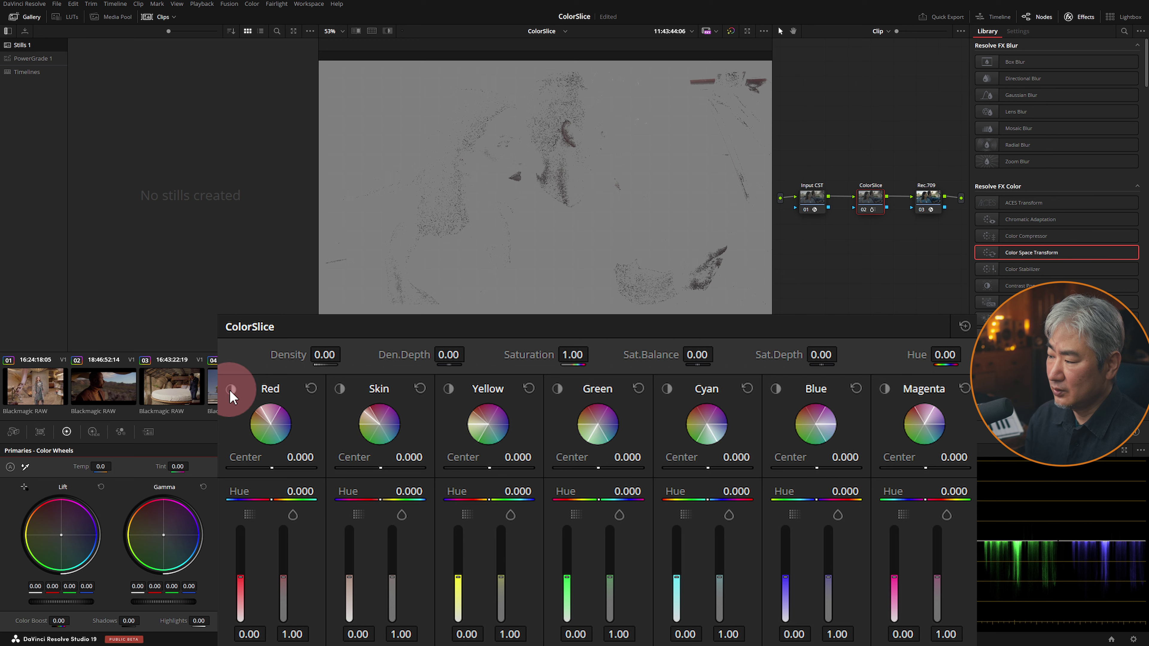
pyautogui.click(231, 389)
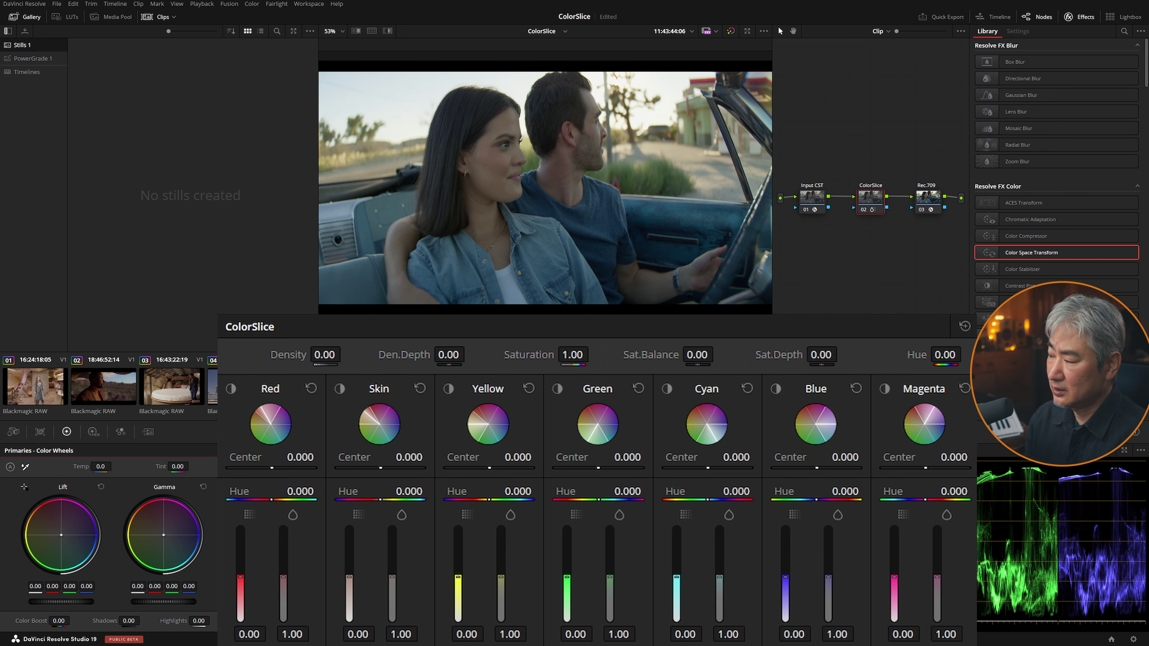
pyautogui.click(351, 358)
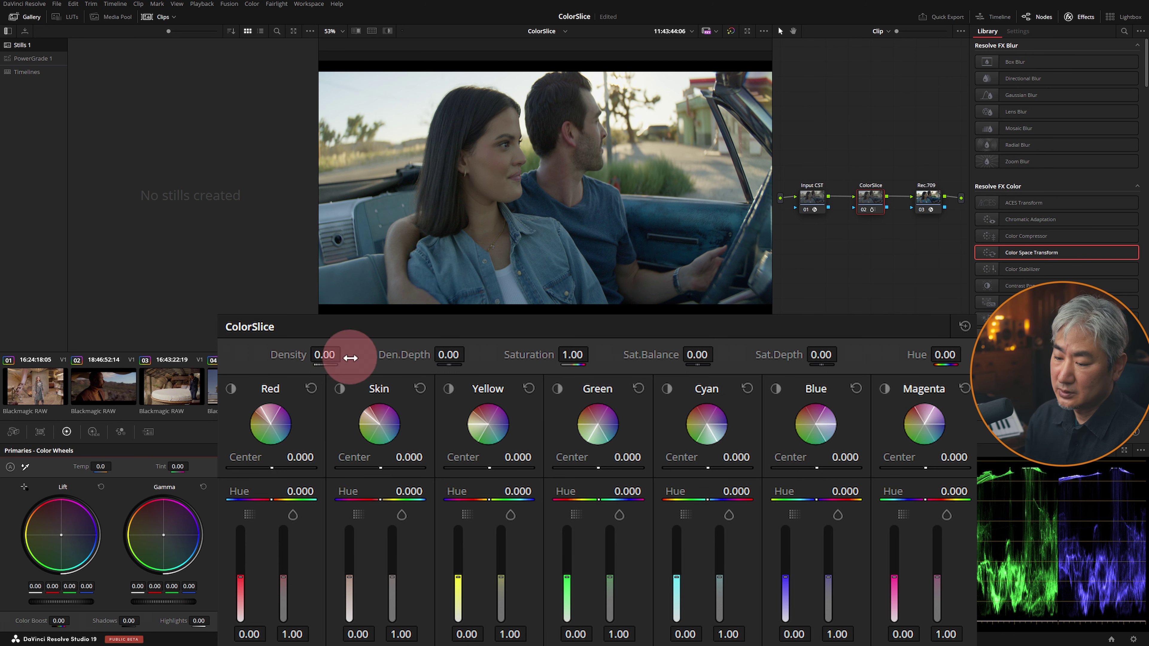
pyautogui.click(387, 31)
pyautogui.click(395, 33)
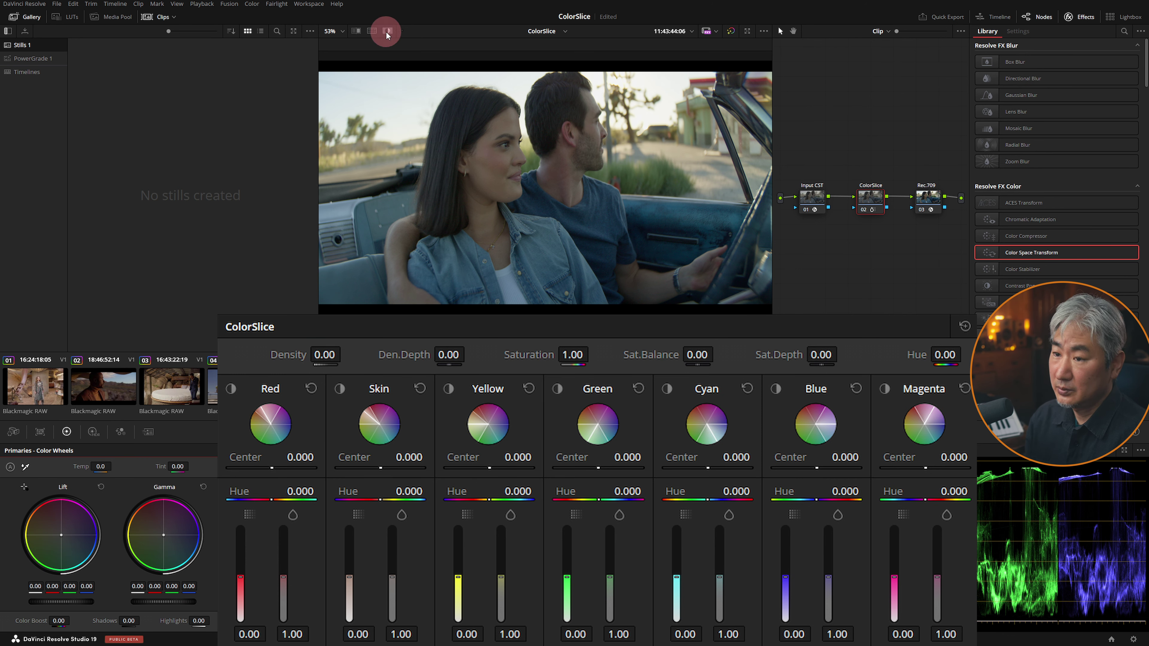
pyautogui.click(388, 29)
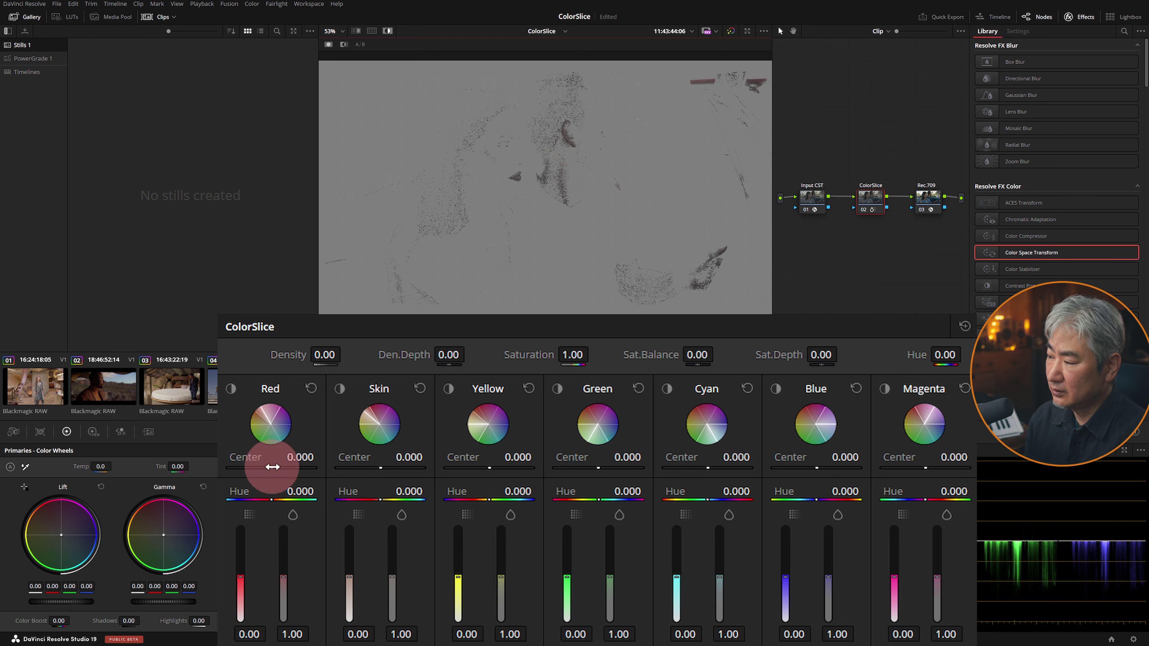
# Test the Red vector Center by dragging it, then reset Red Center to 0.000
pyautogui.moveTo(272, 468); pyautogui.dragTo(295, 471)
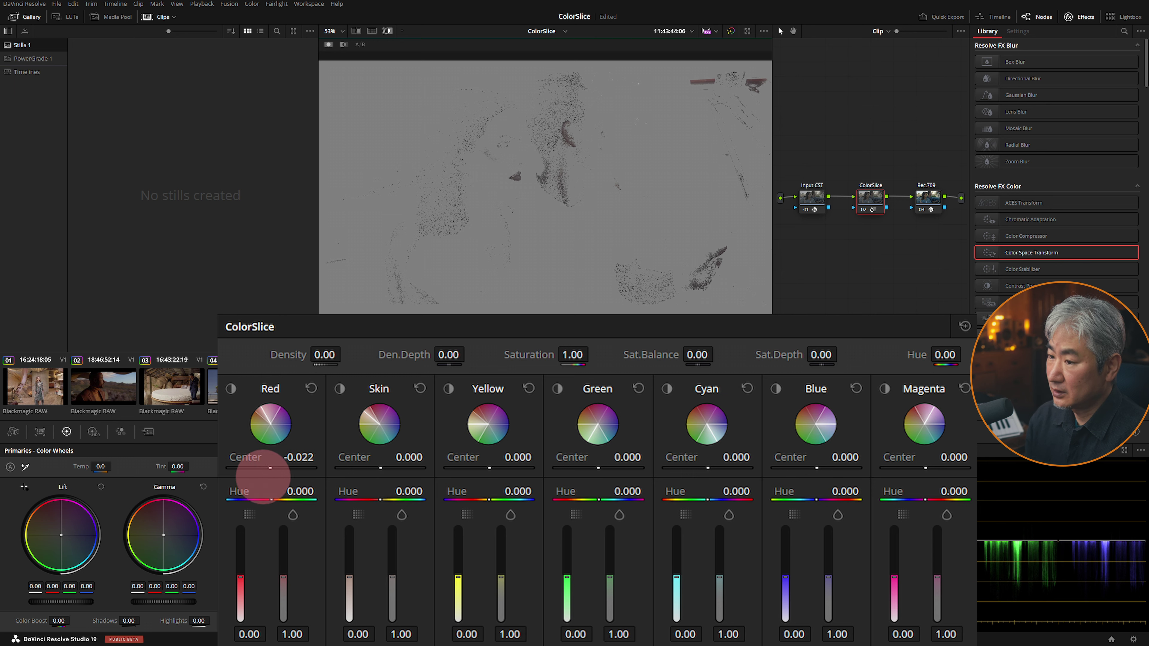
pyautogui.moveTo(295, 471); pyautogui.dragTo(287, 471)
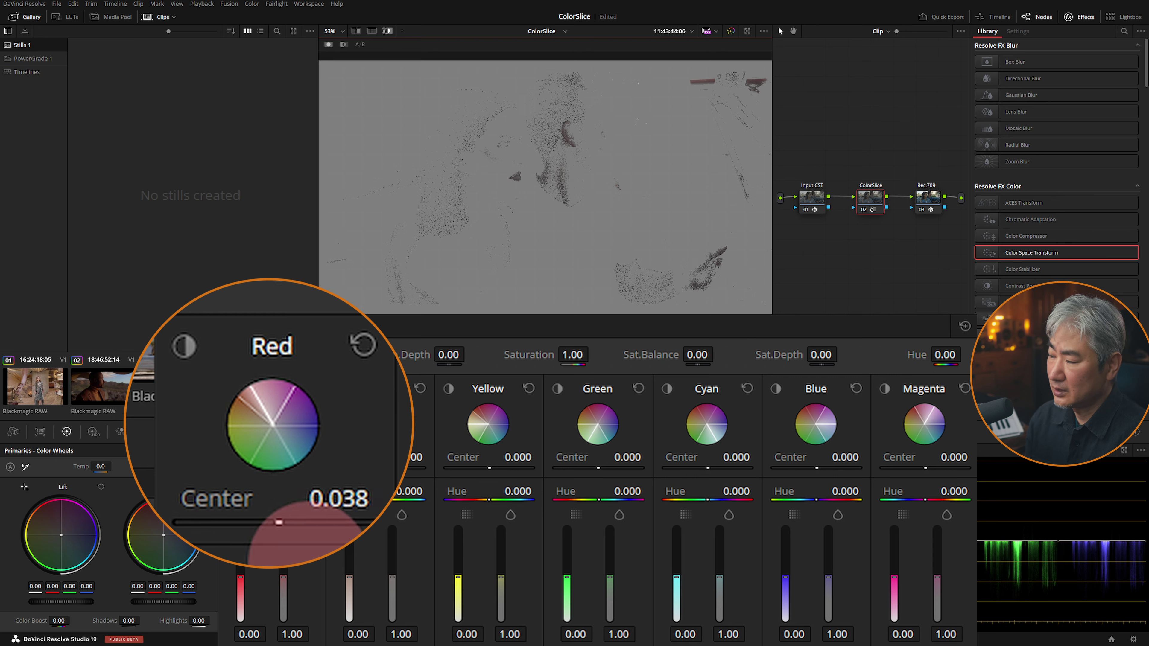
pyautogui.moveTo(287, 471); pyautogui.dragTo(286, 471)
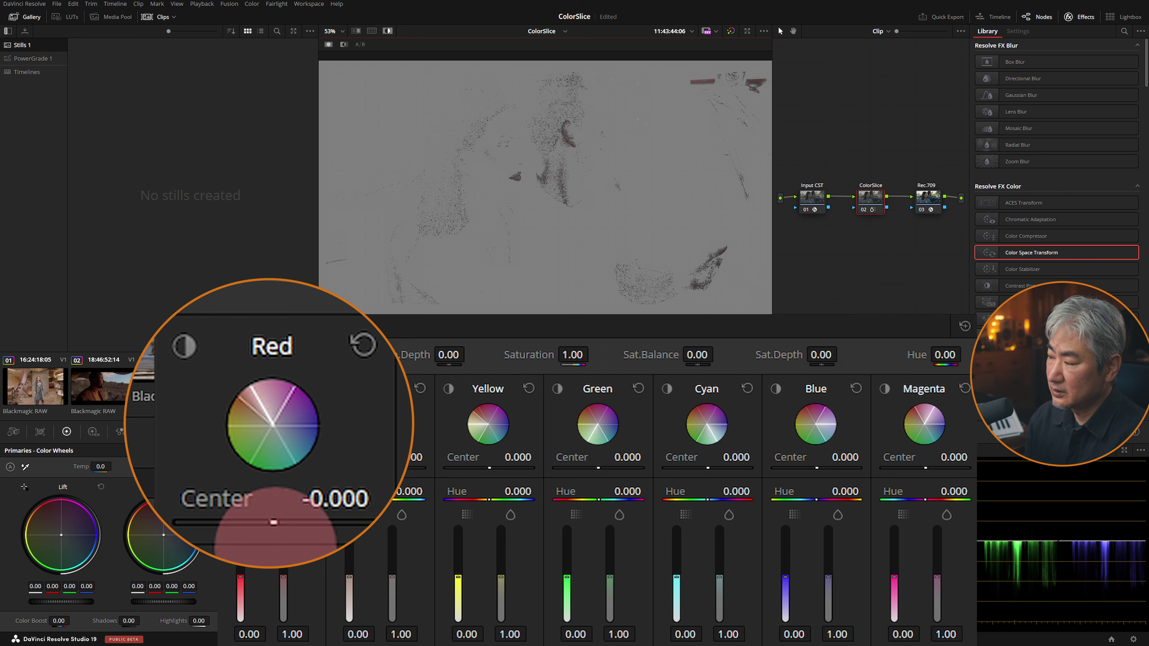
pyautogui.moveTo(286, 471)
pyautogui.mouseDown()
pyautogui.moveTo(264, 478)
pyautogui.moveTo(285, 476)
pyautogui.mouseUp()
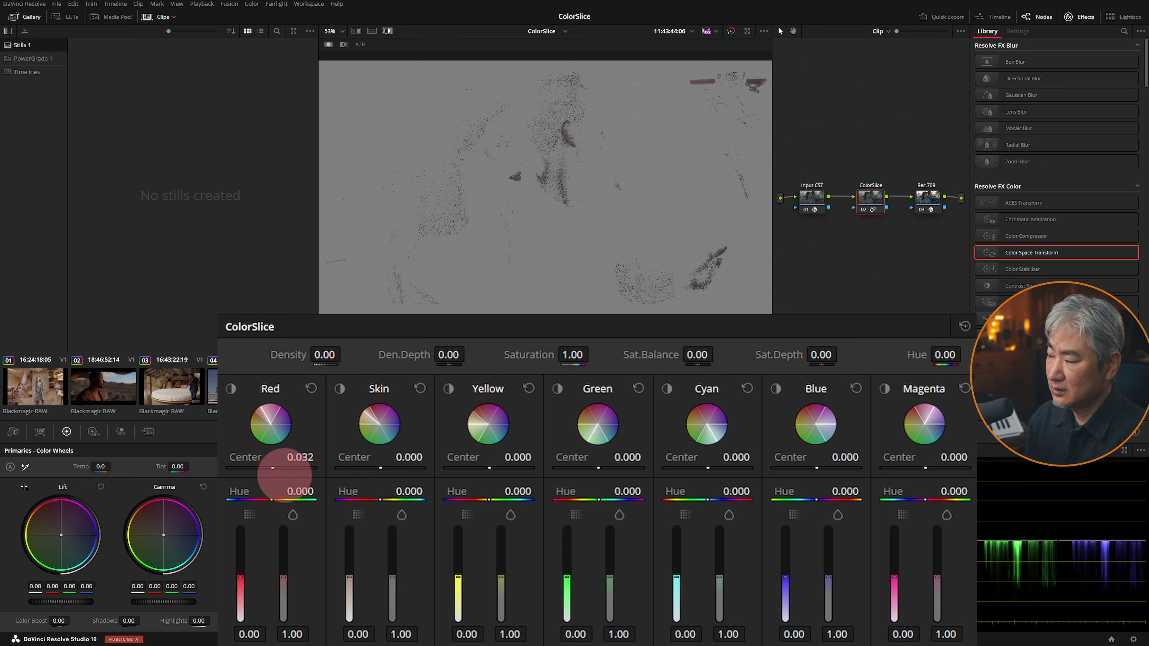
pyautogui.doubleClick(272, 467)
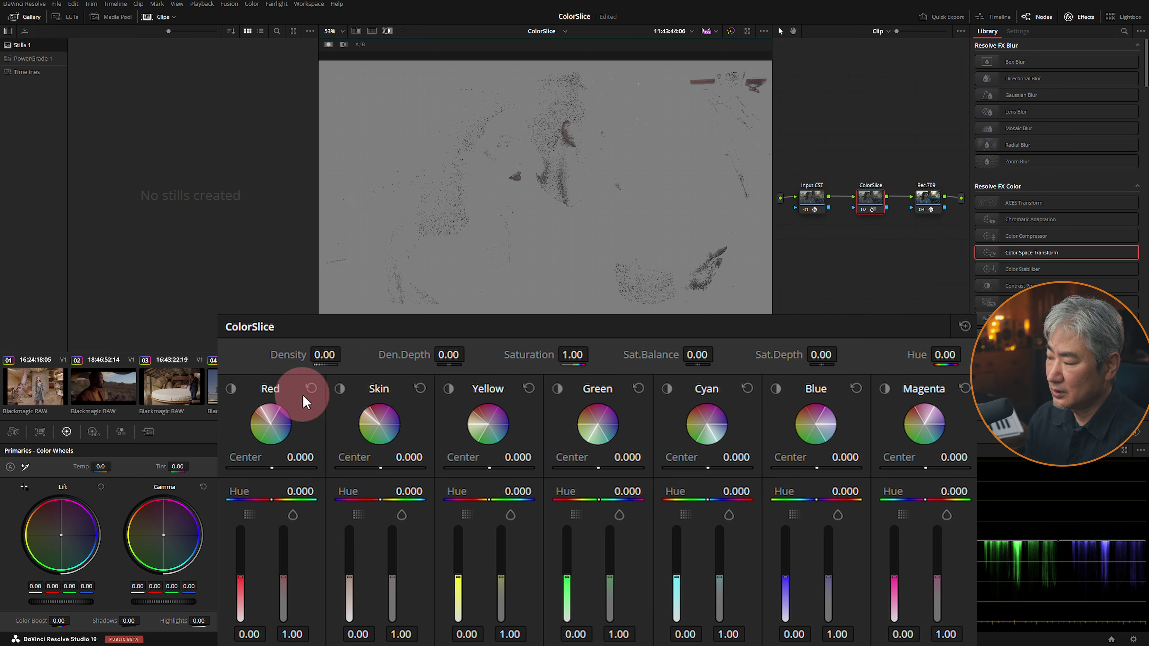
pyautogui.click(311, 388)
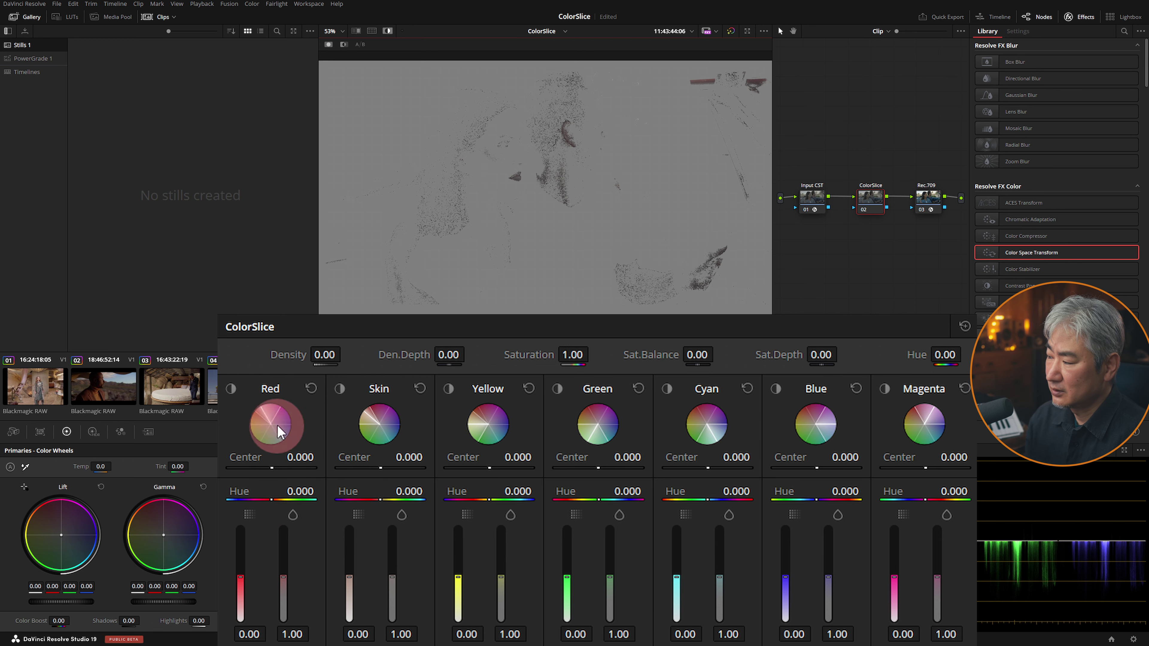